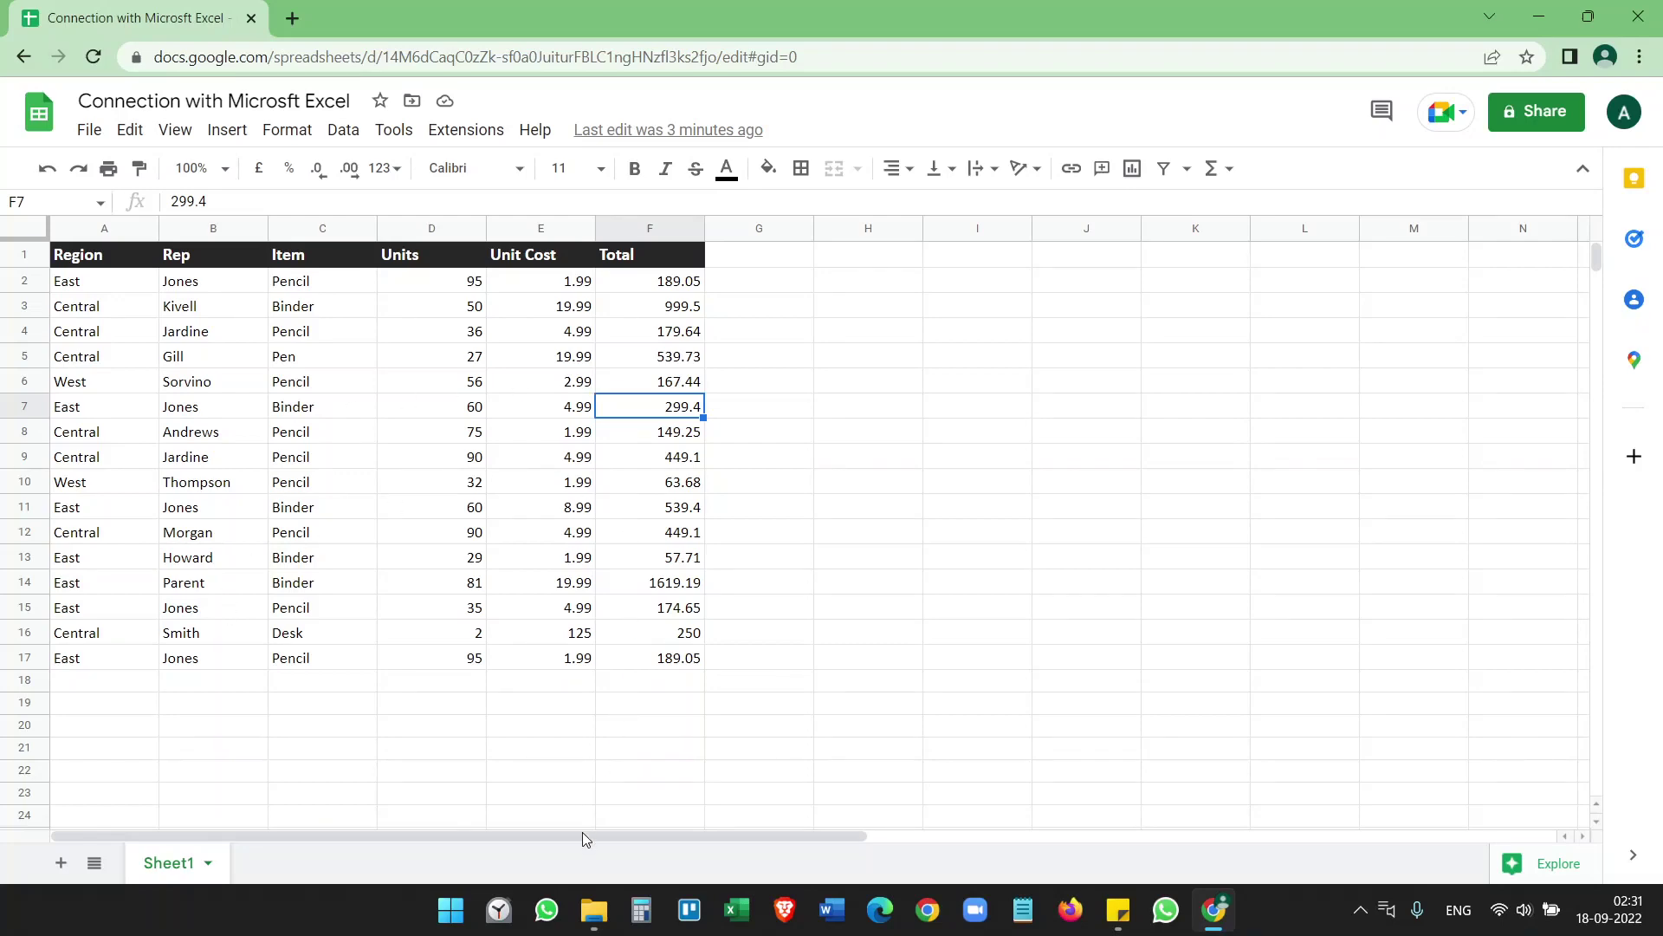
Open the Google Sheets Integration workbook from the Google Sheets Connection folder.
left_click(594, 910)
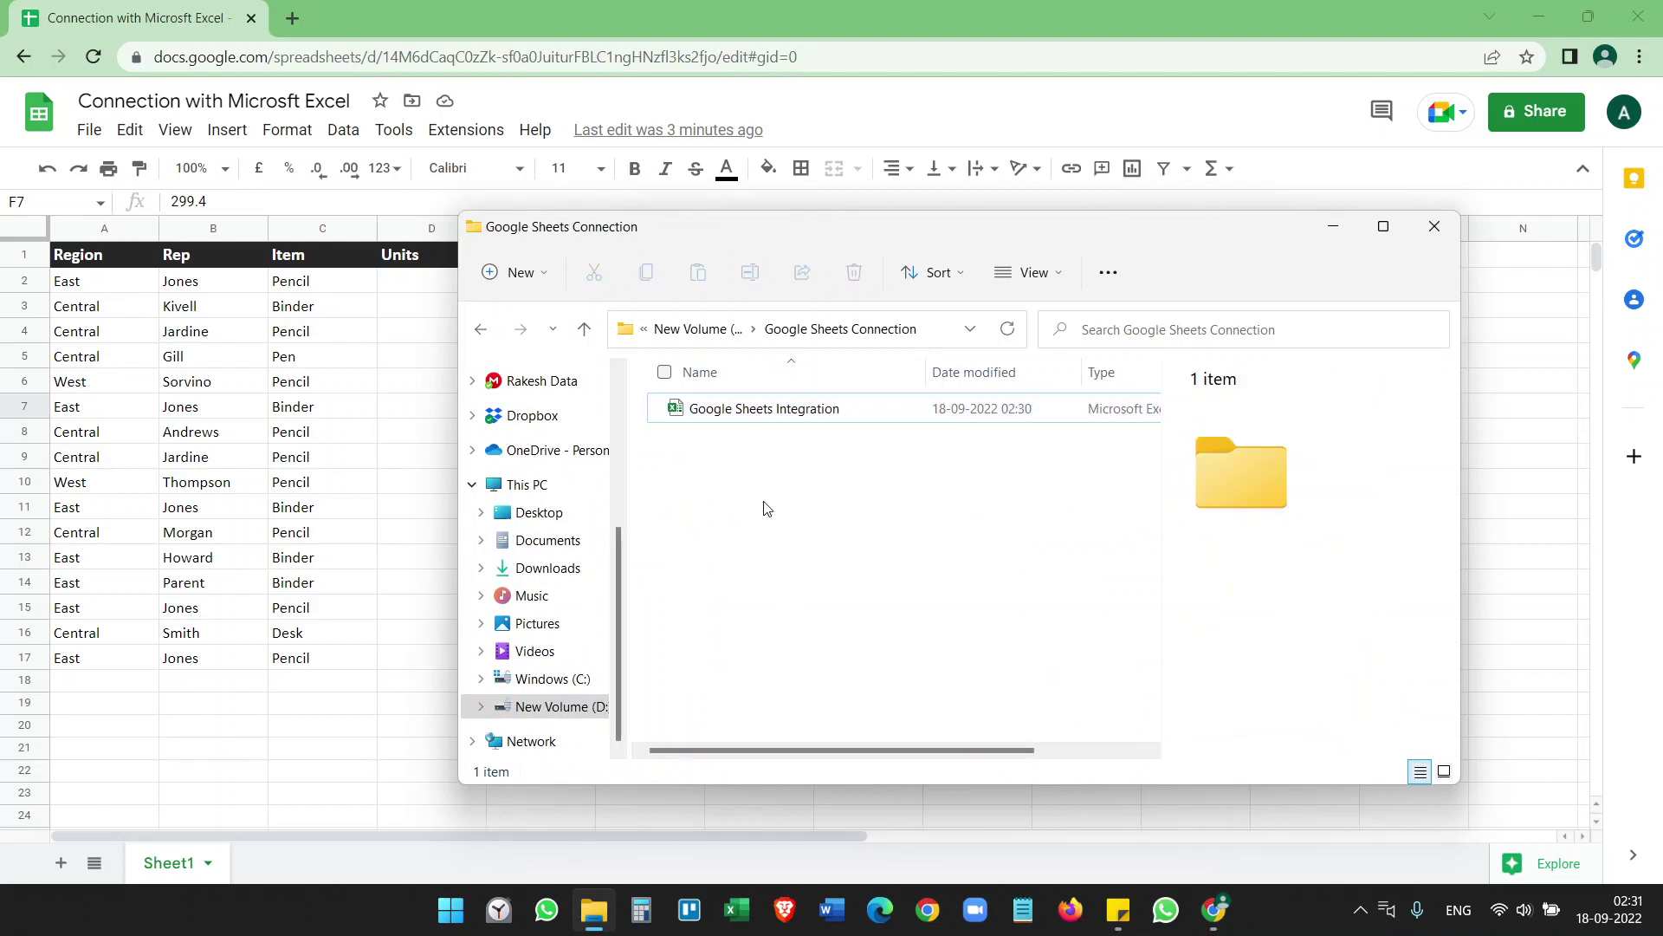
double_click(765, 409)
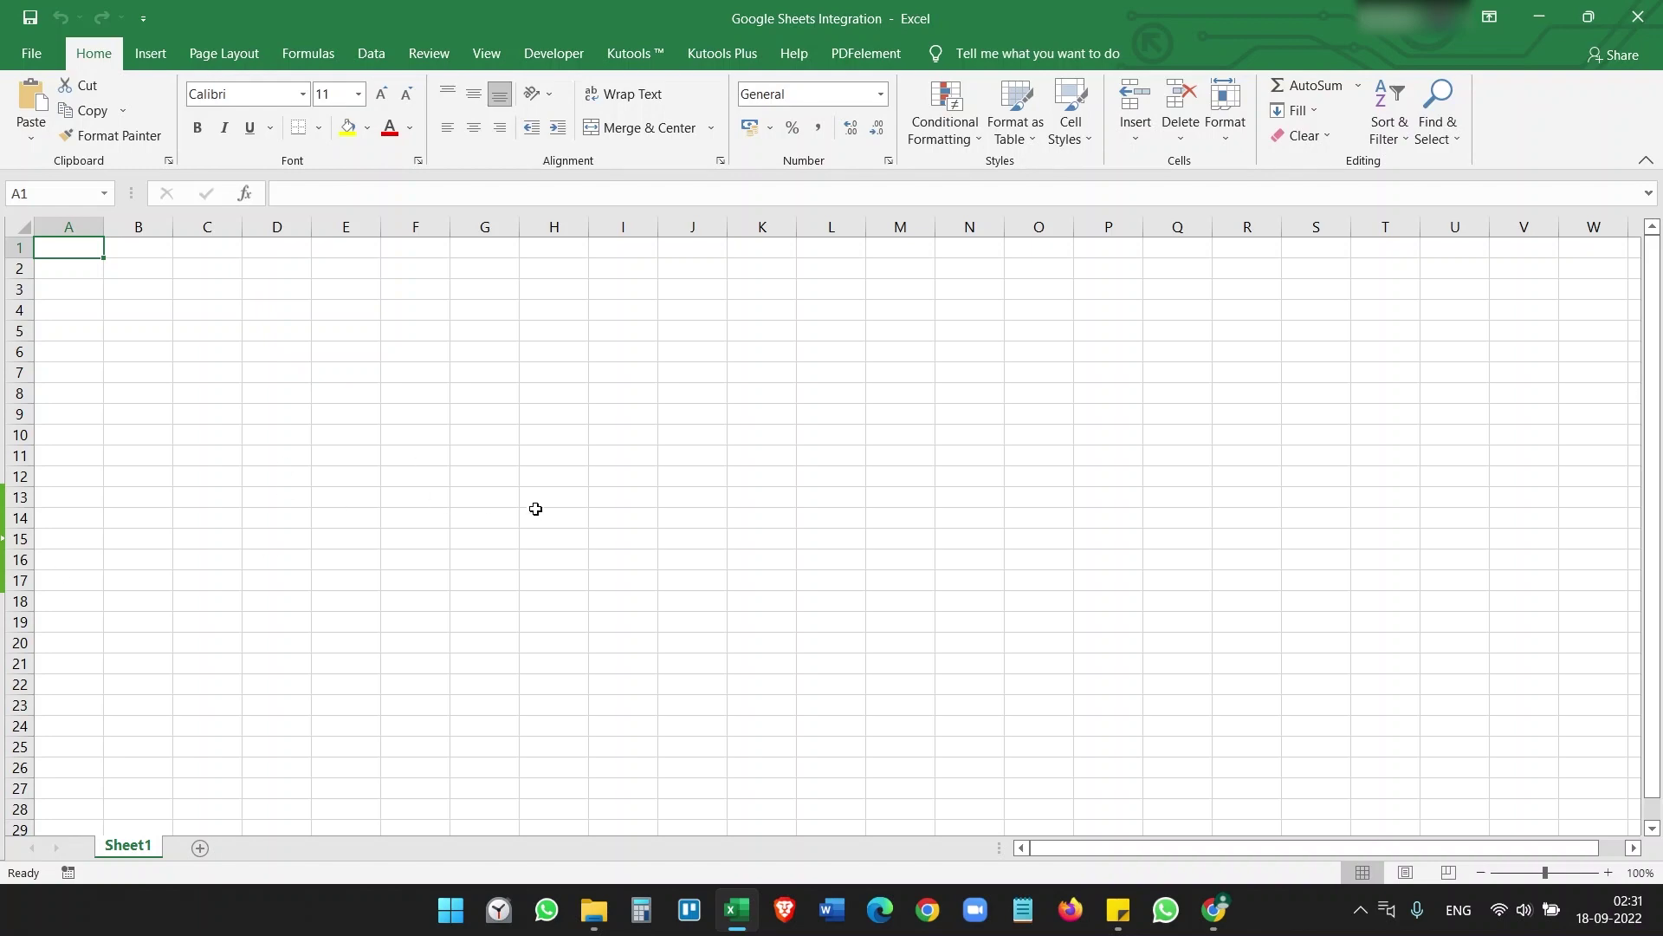
Publish only Sheet1 of the sales Google Sheet to the web and confirm.
left_click(1214, 908)
left_click(89, 130)
mouse_move(131, 327)
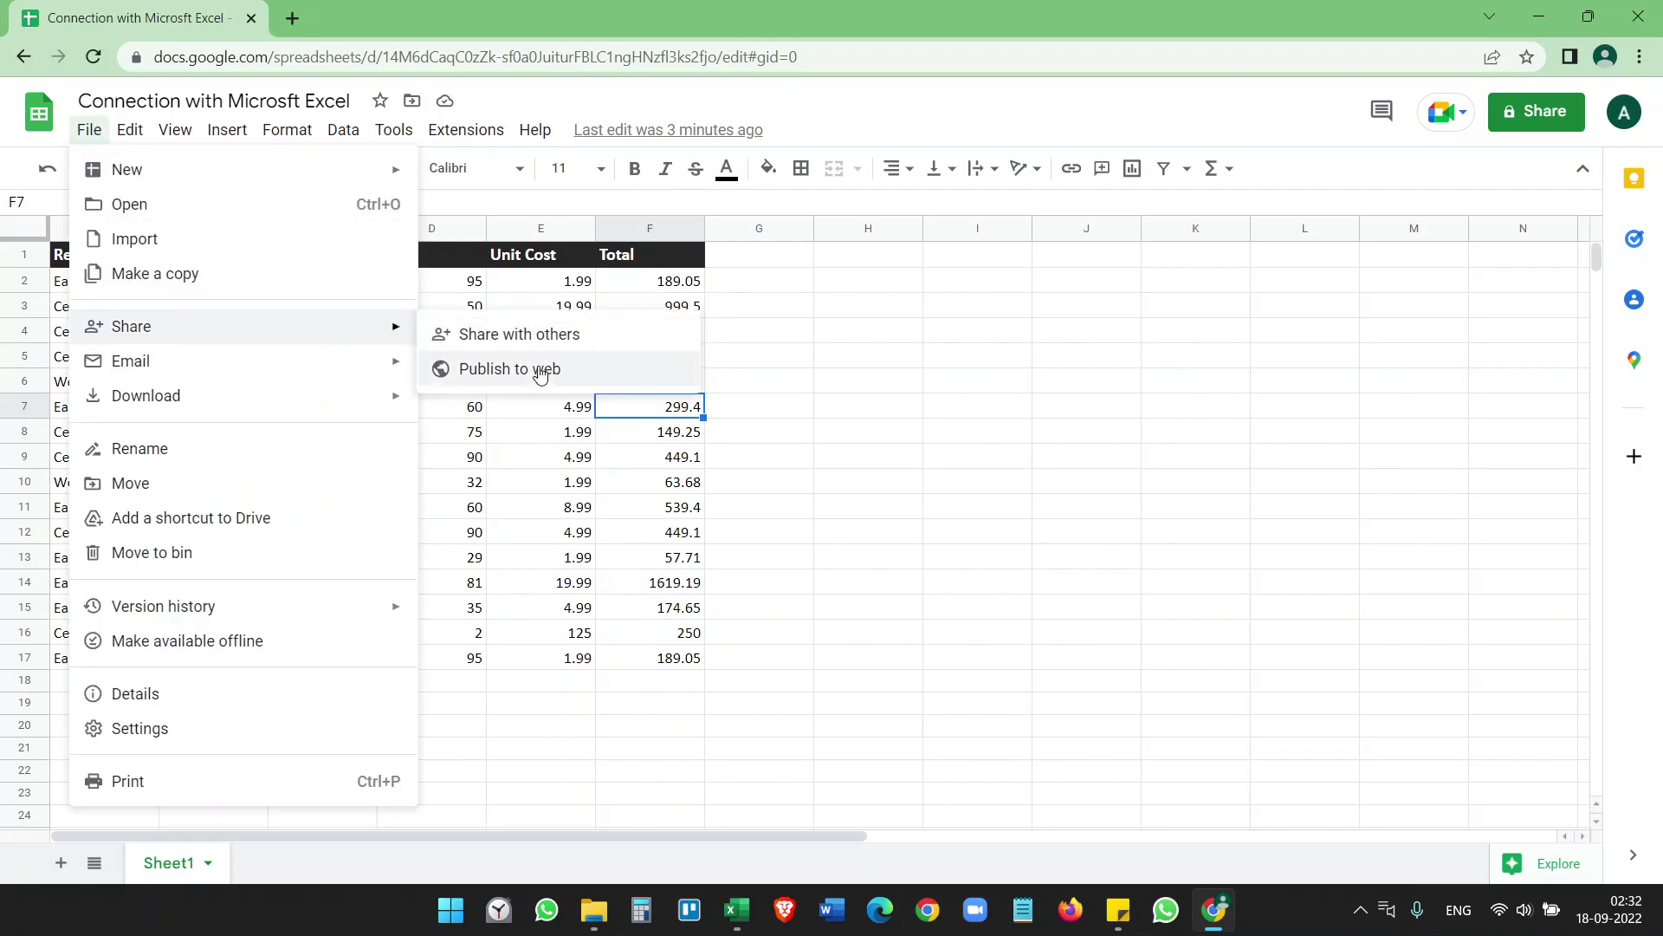
left_click(509, 368)
left_click(650, 509)
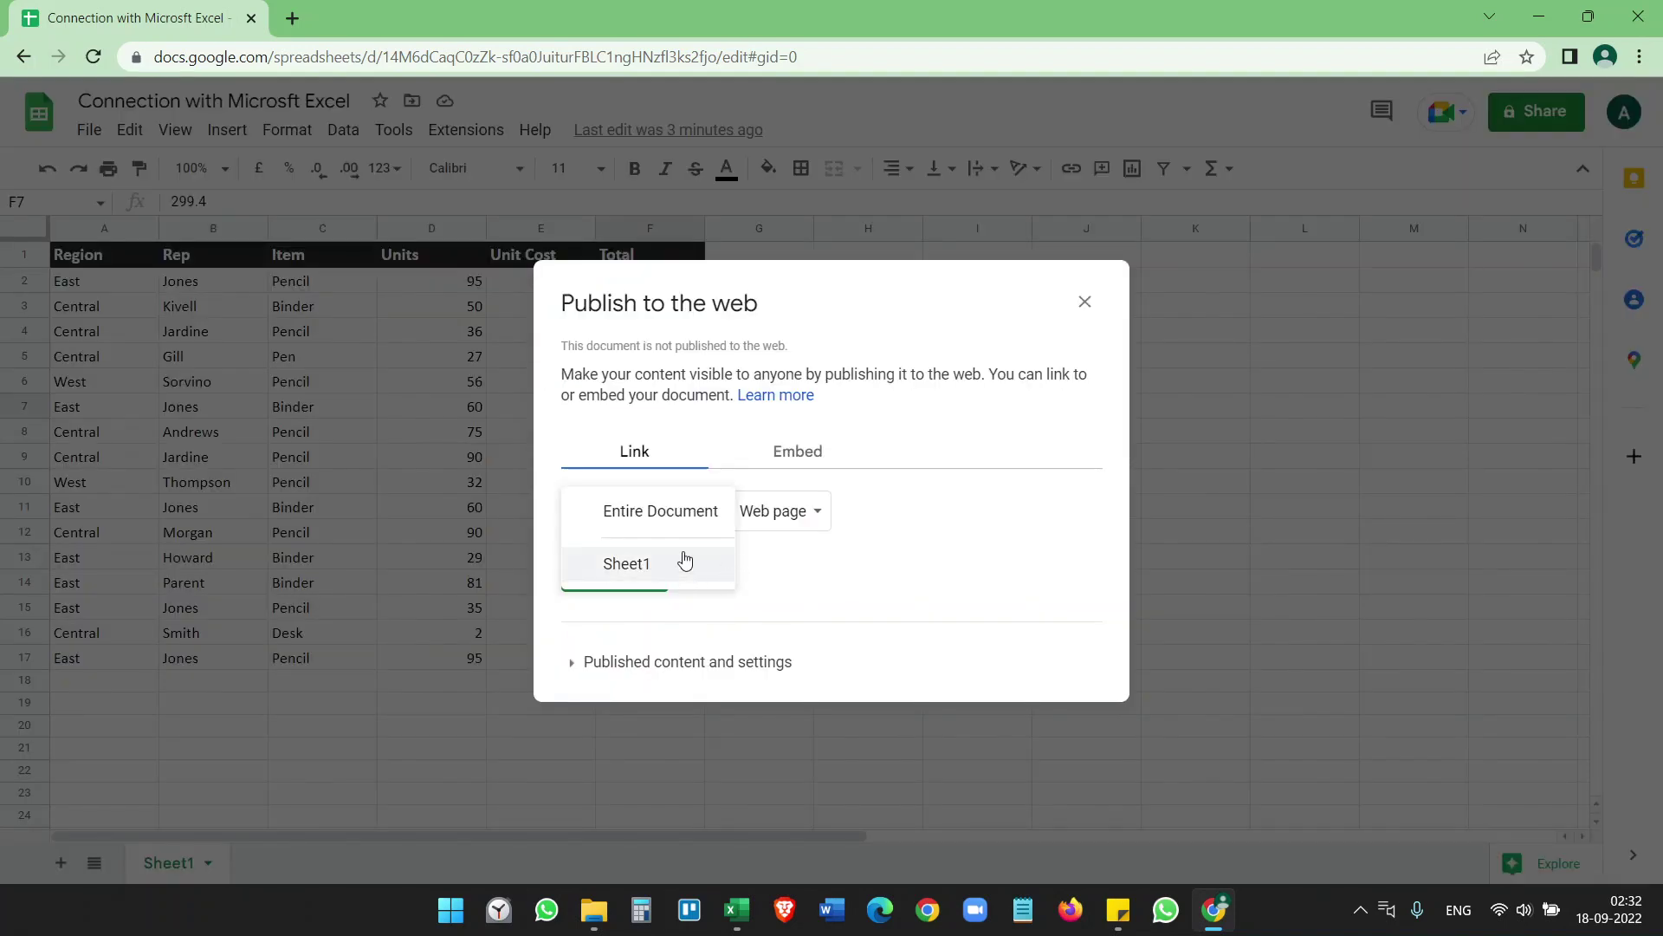
left_click(658, 565)
left_click(633, 573)
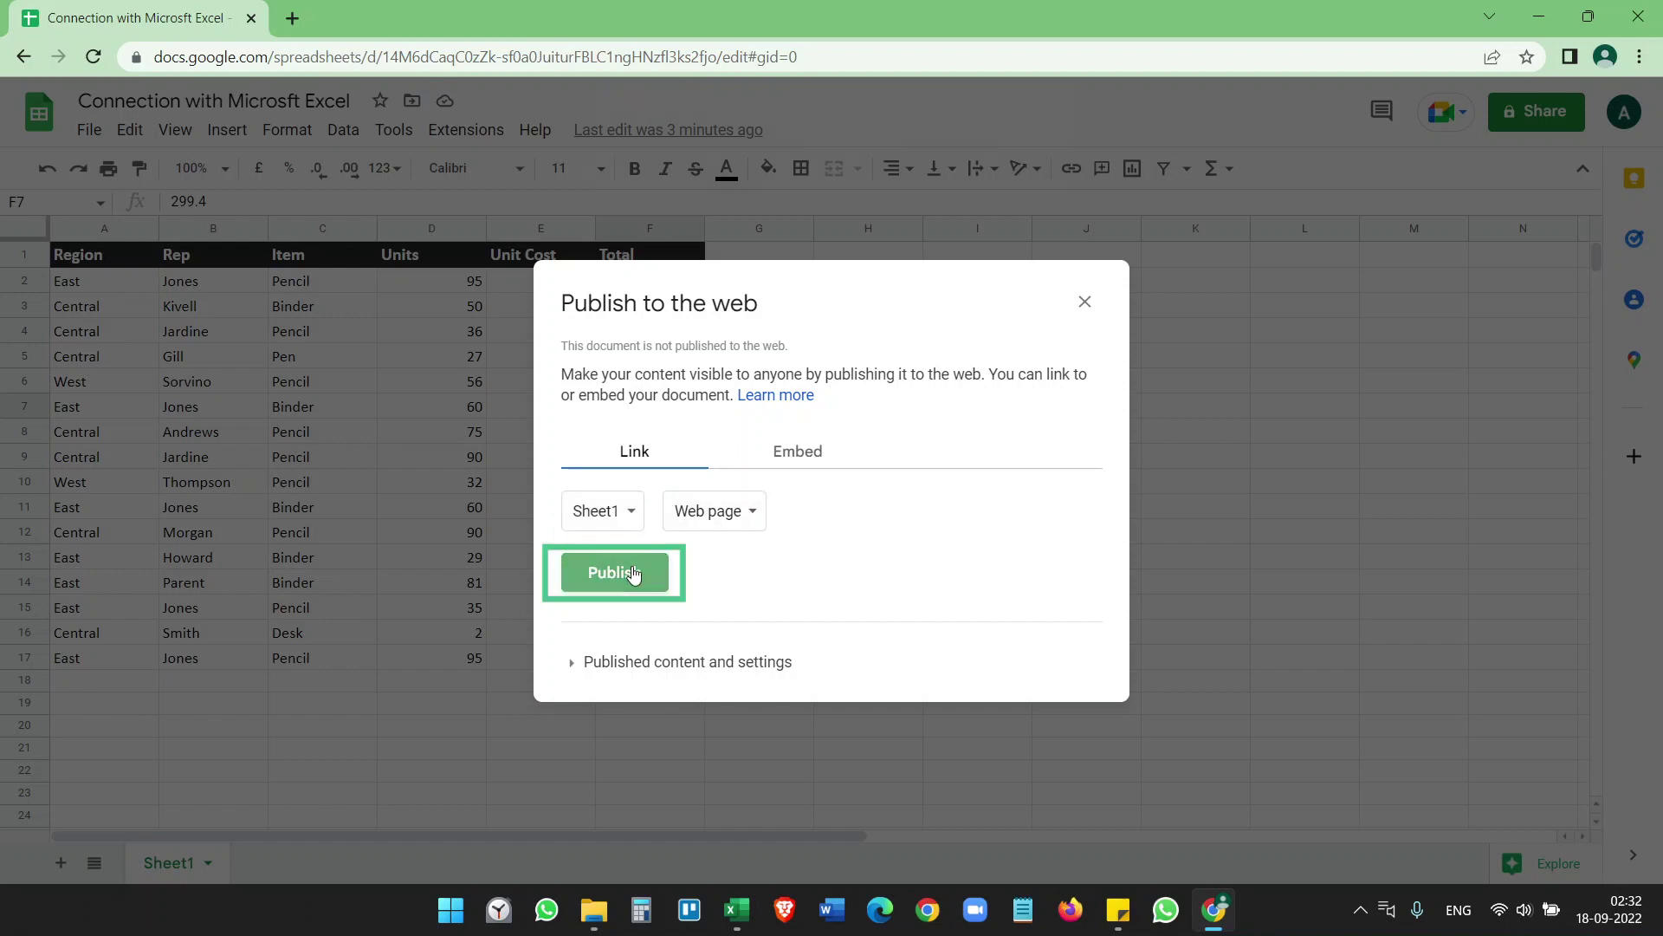
left_click(936, 178)
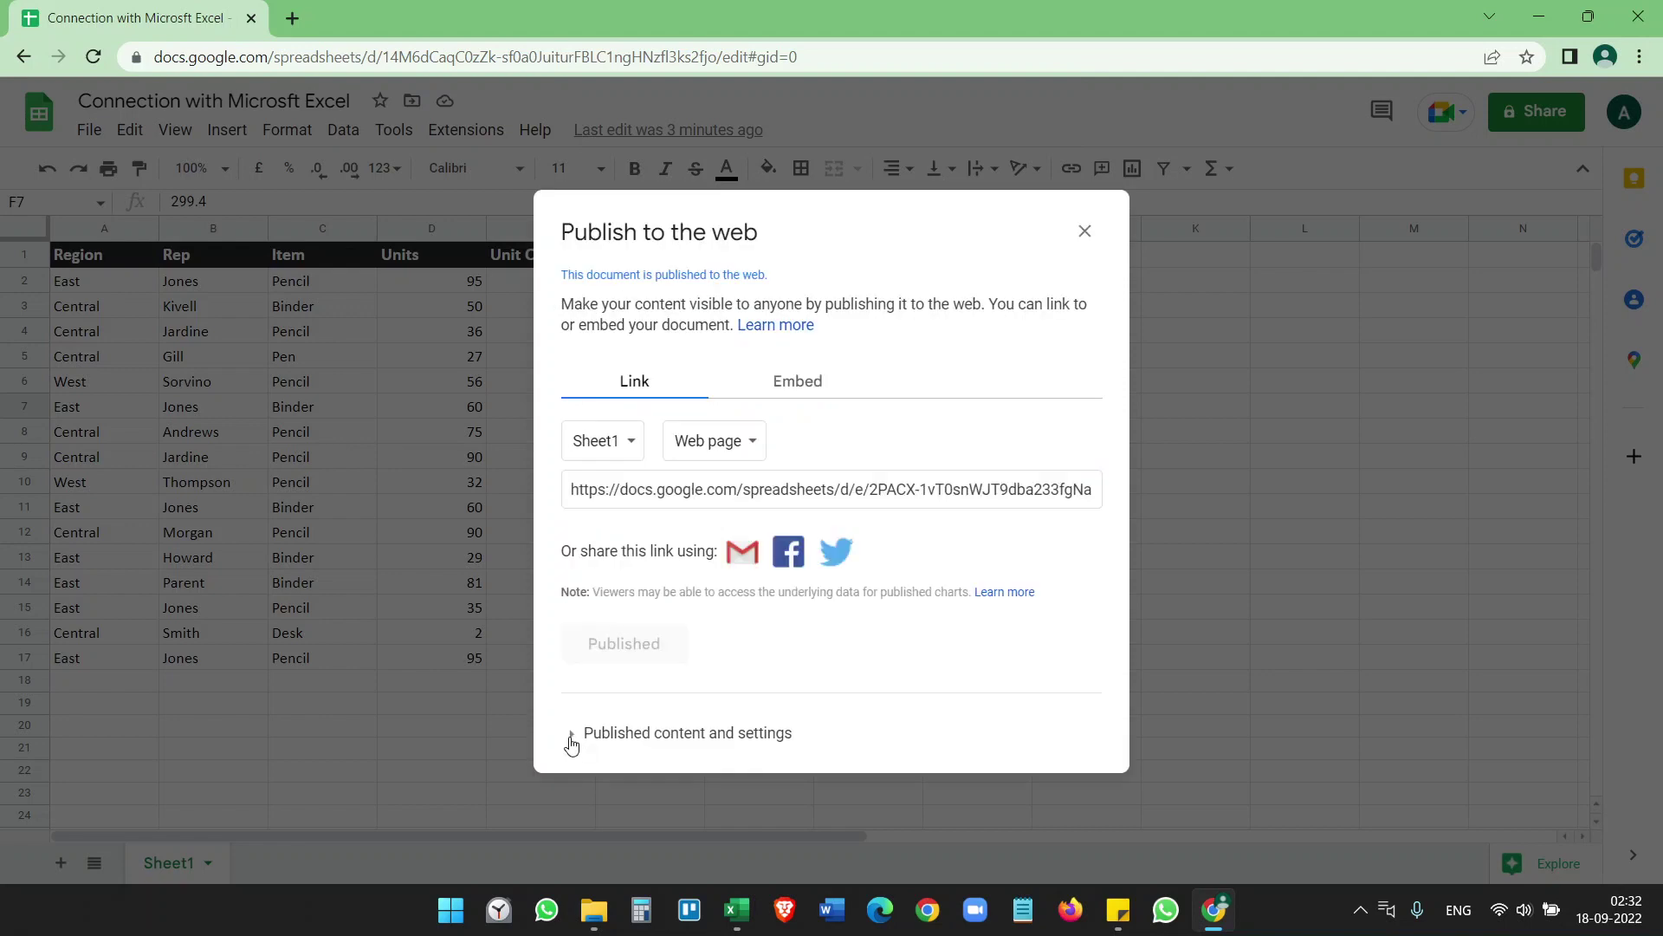
Reveal the published content settings and select the published link for copying.
left_click(573, 736)
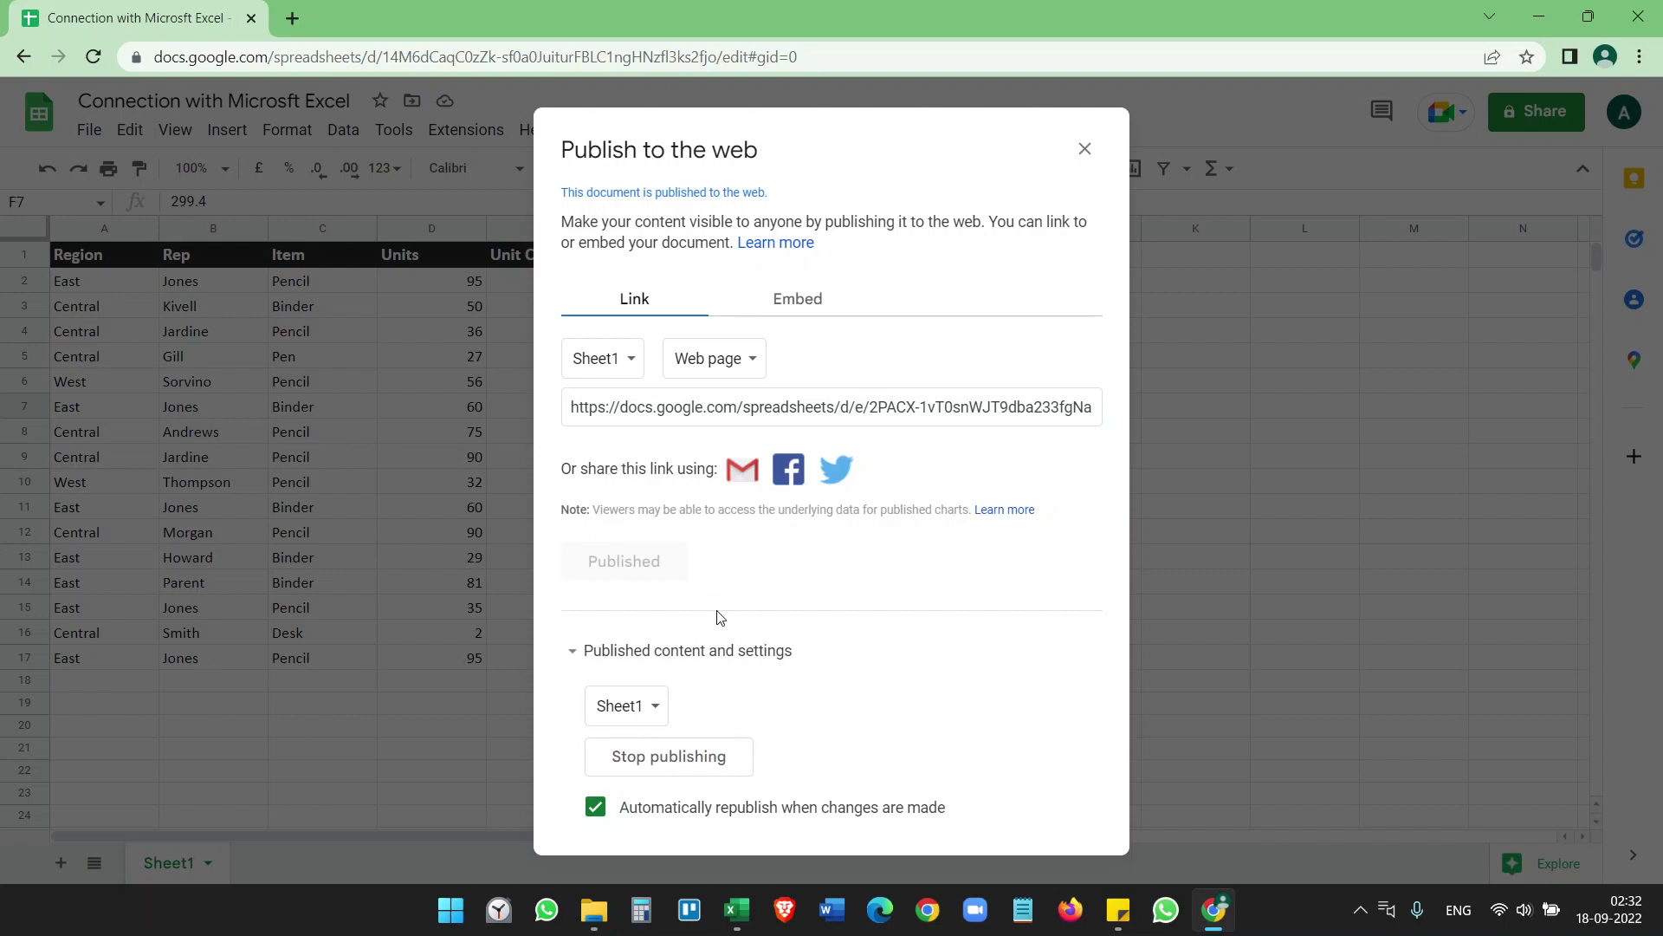
left_click(781, 407)
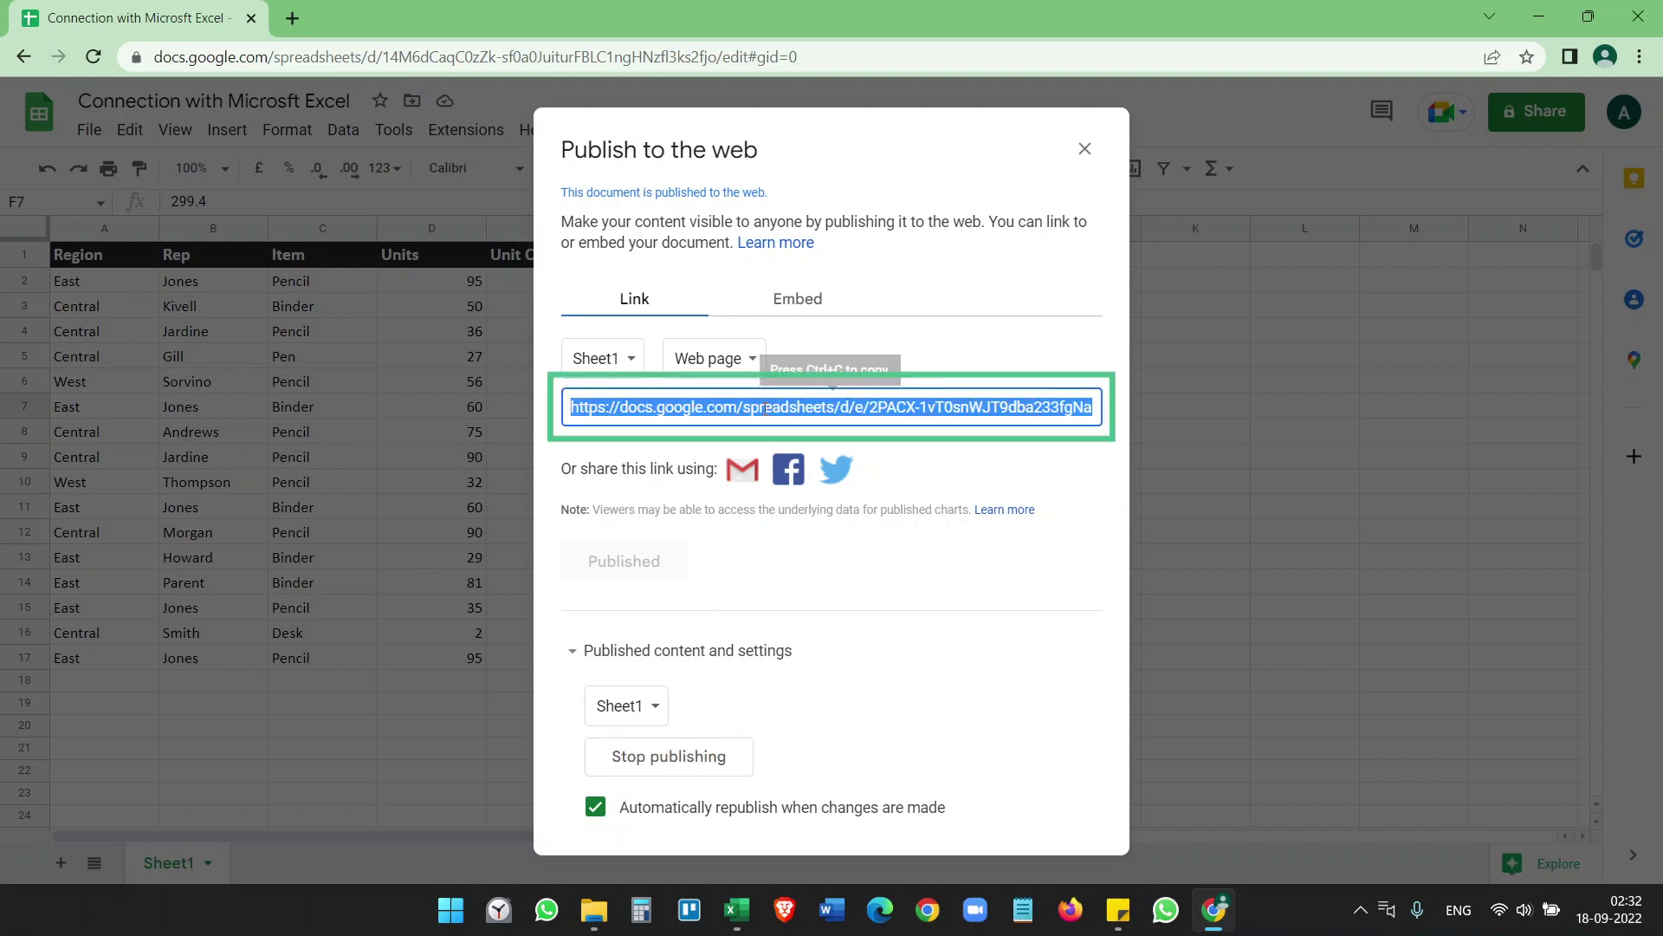
right_click(779, 407)
Copy the link and start a From Web data import in the Excel workbook.
left_click(807, 430)
left_click(738, 910)
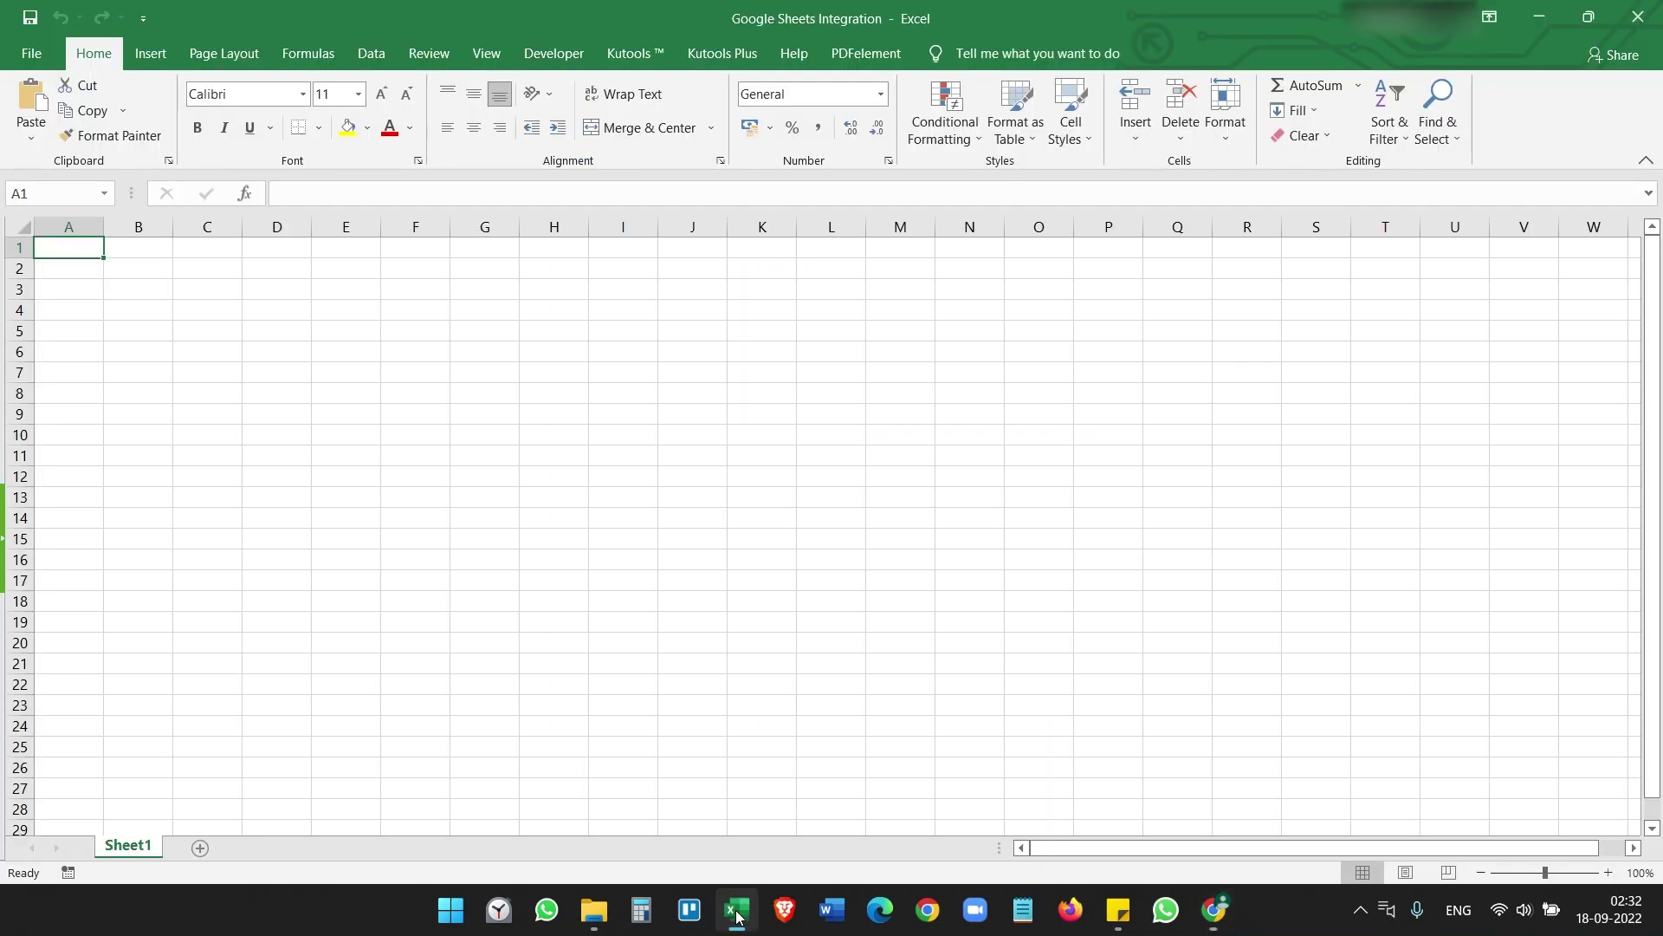
left_click(374, 58)
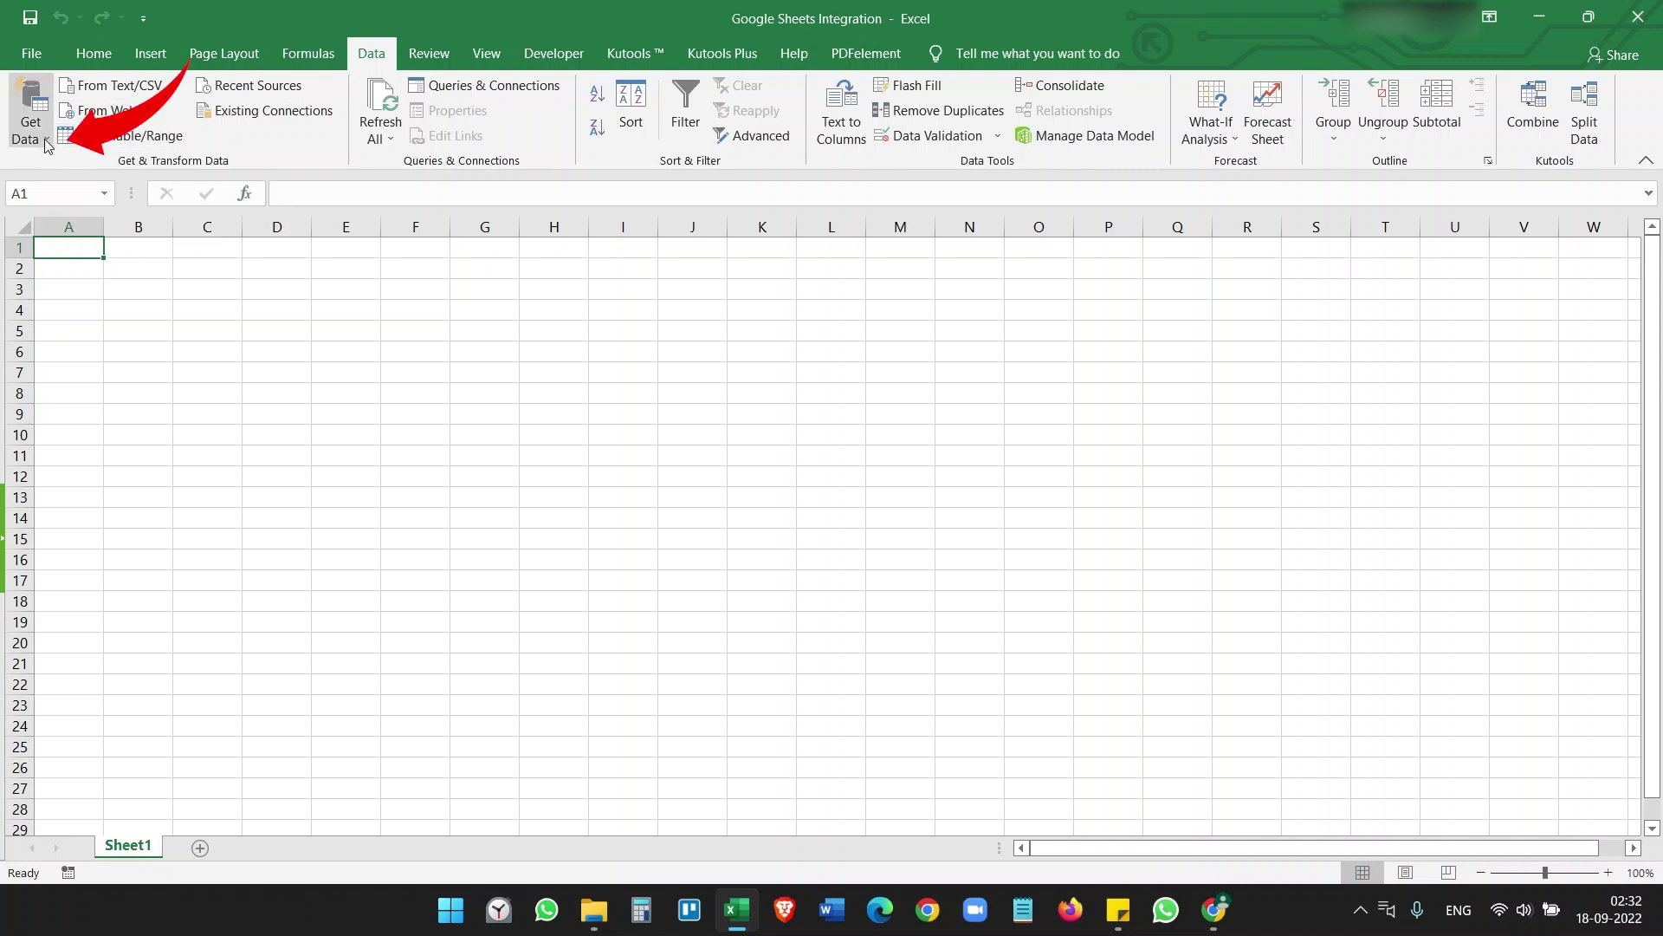
left_click(44, 140)
mouse_move(118, 270)
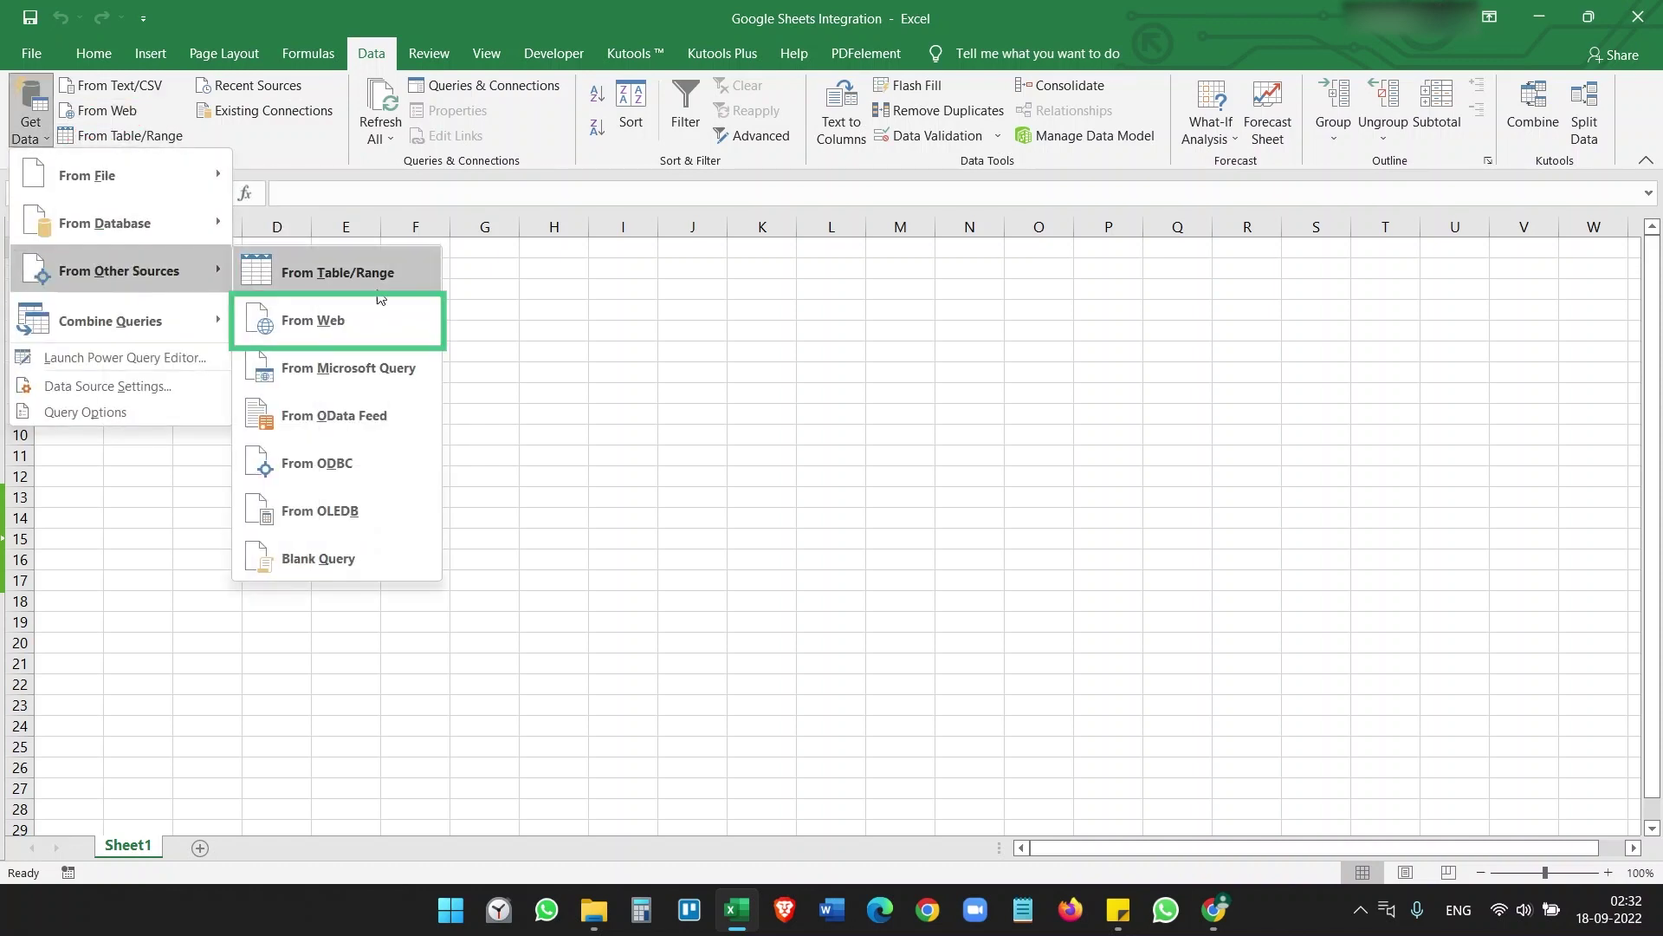
left_click(373, 324)
Fetch data from the pasted published link and preview Table 0 in the Navigator.
right_click(646, 453)
left_click(699, 539)
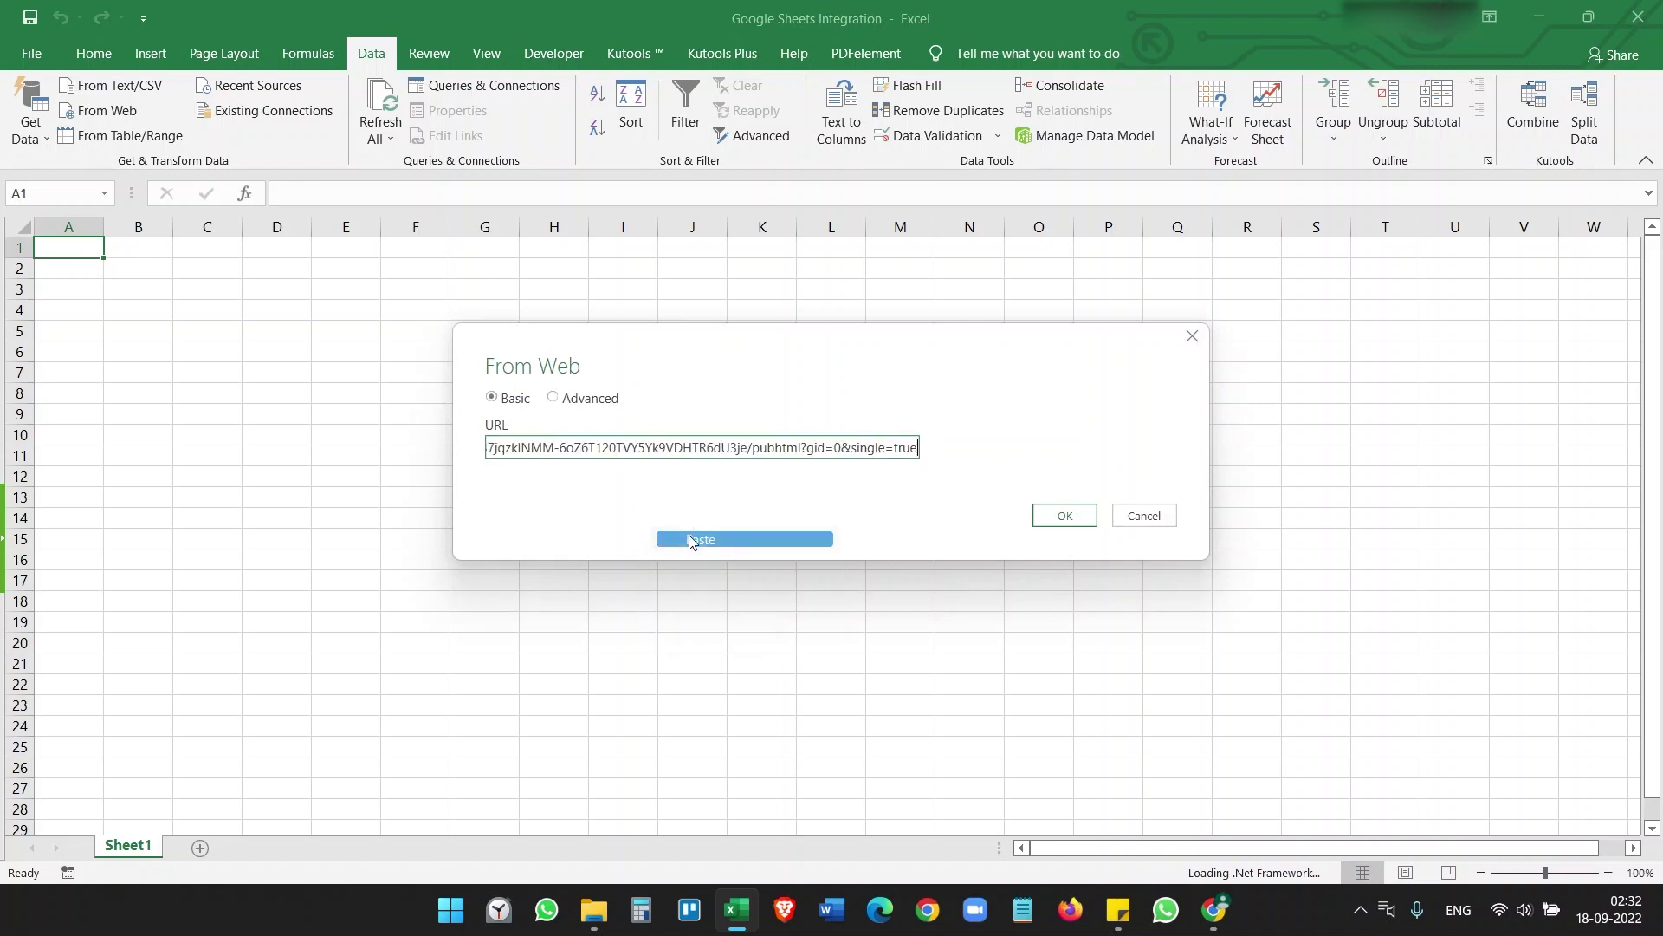
left_click(1063, 519)
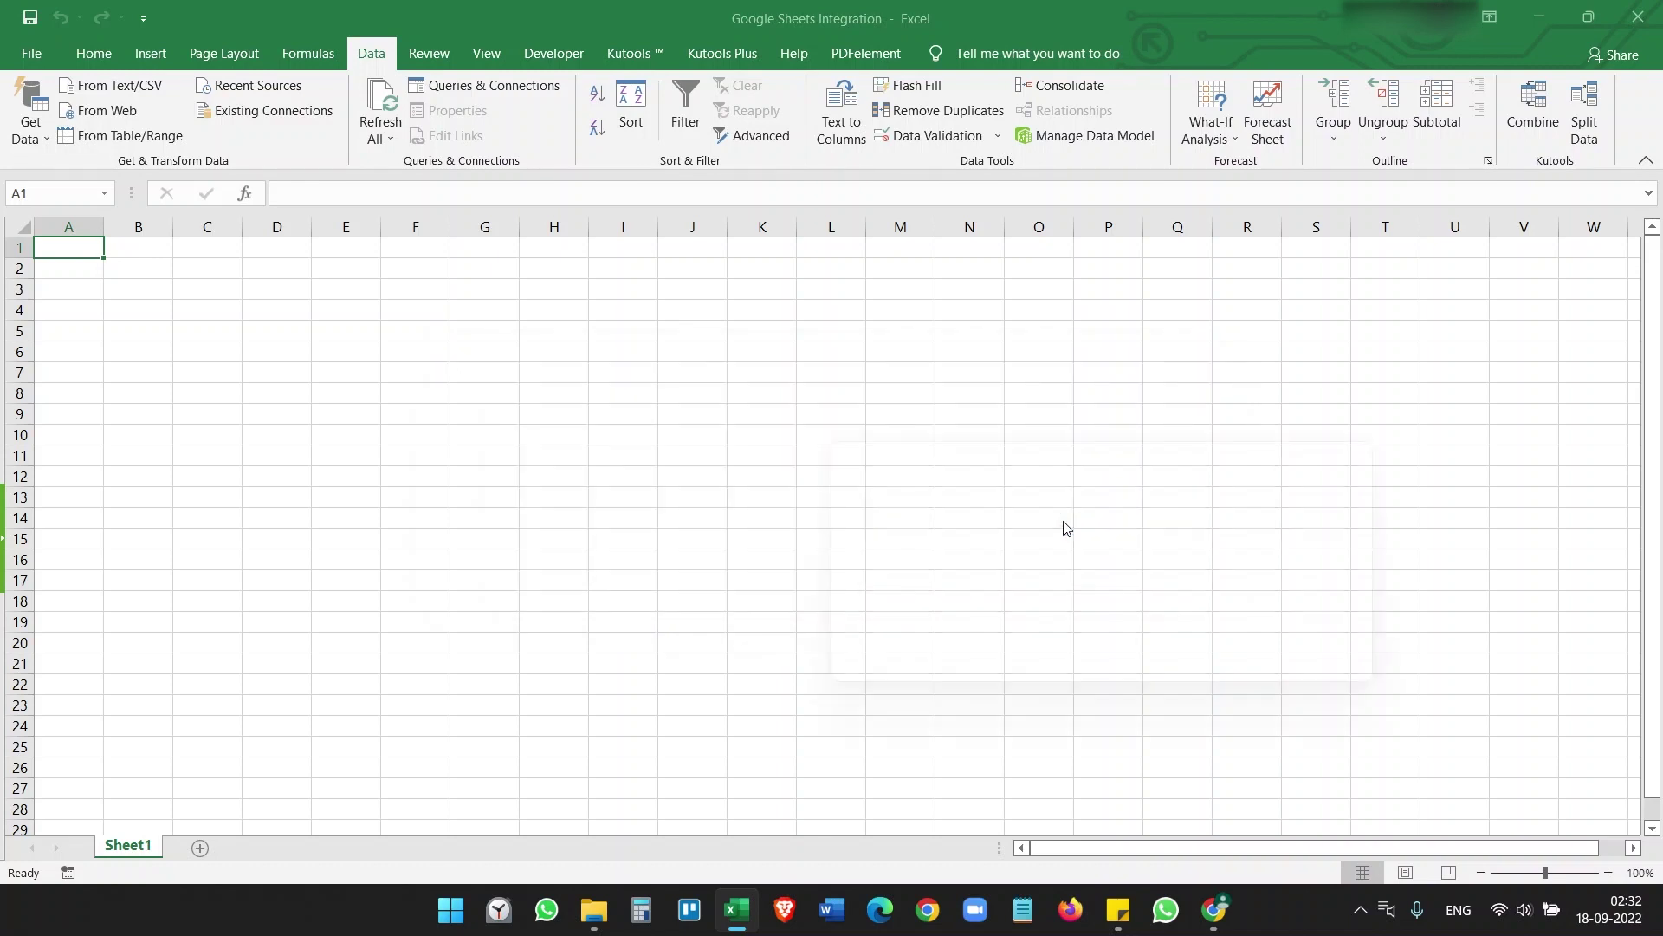
left_click(460, 297)
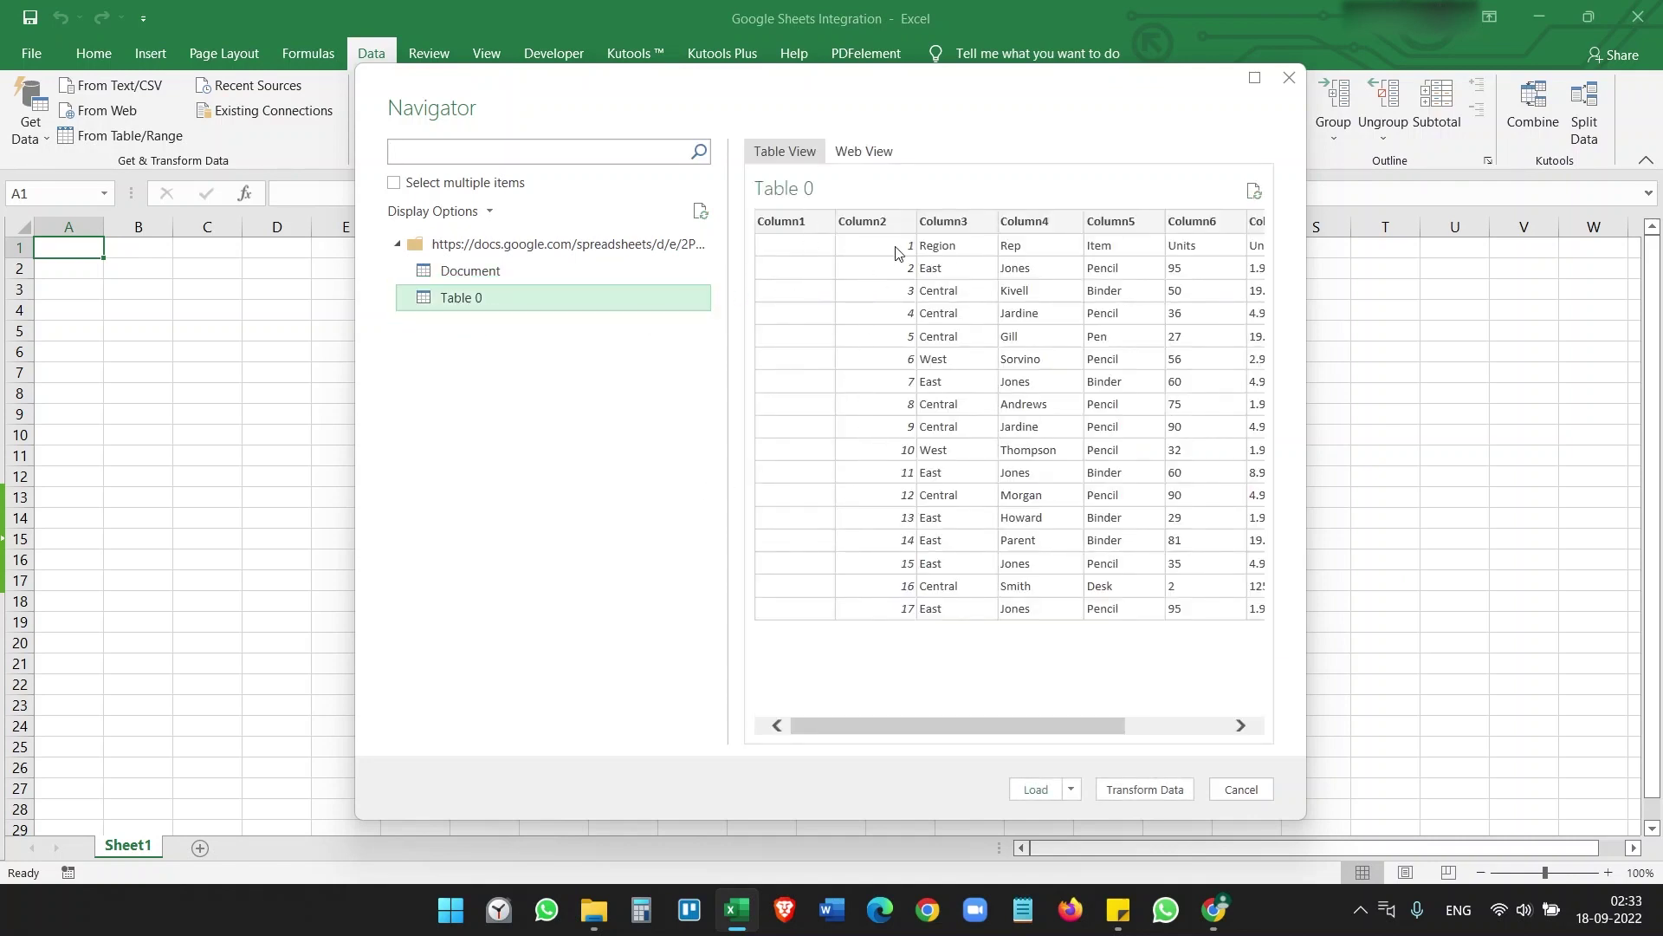
In Power Query, remove empty Column1 and row-number Column2, then promote the first row to headers.
left_click(1145, 789)
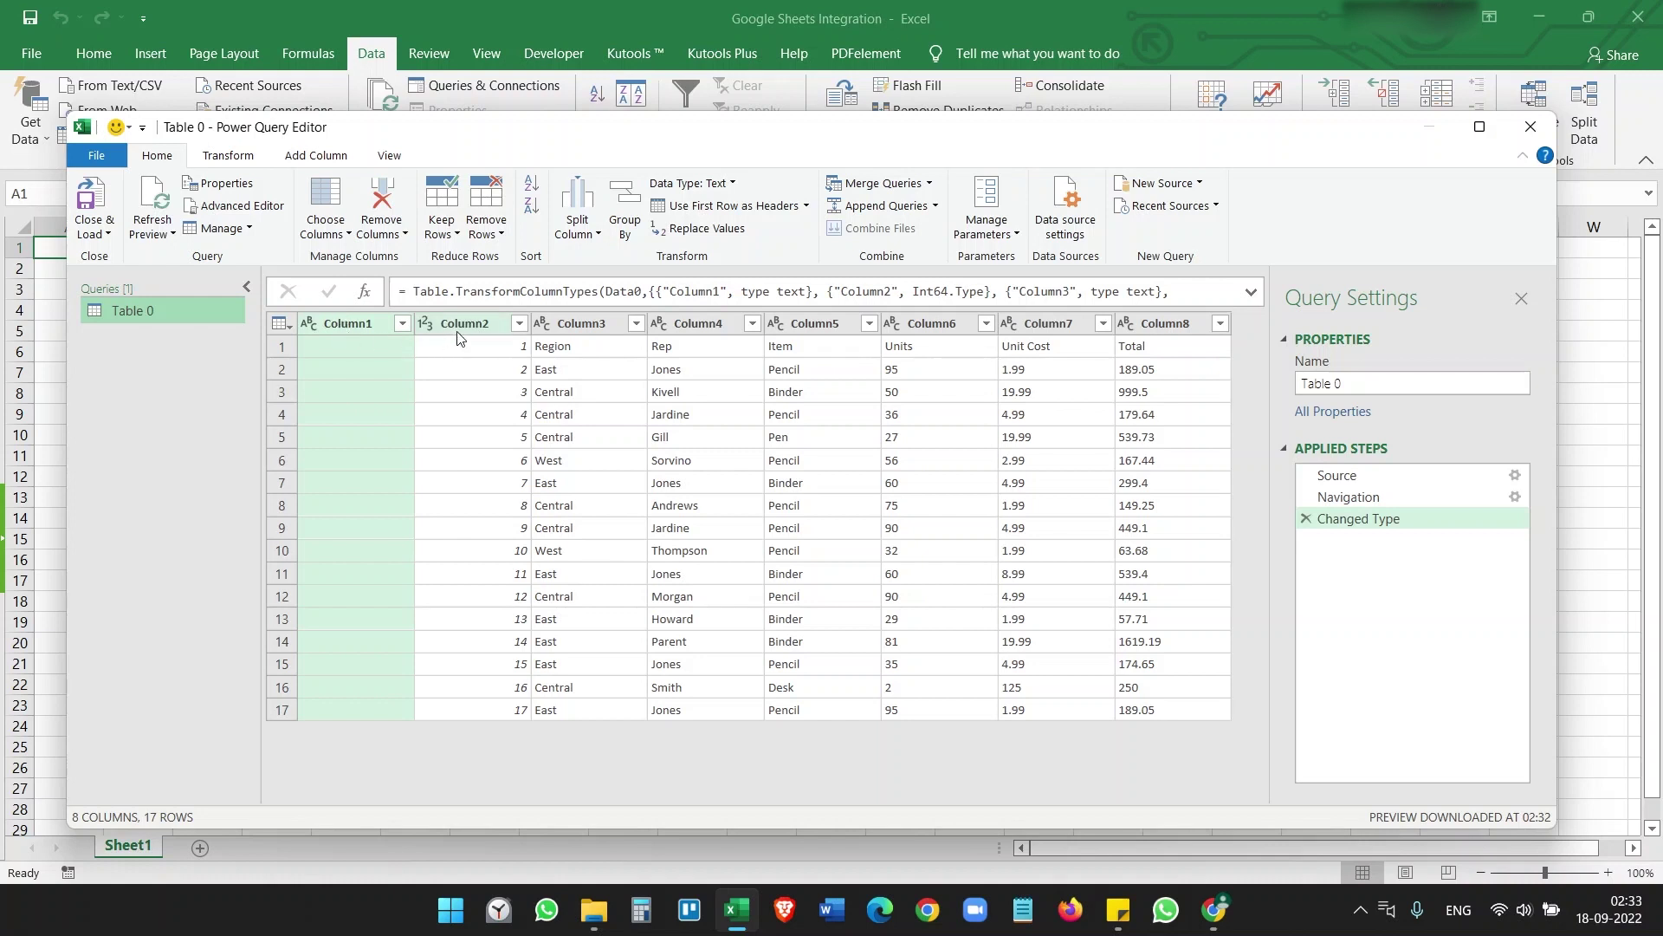
left_click(348, 325)
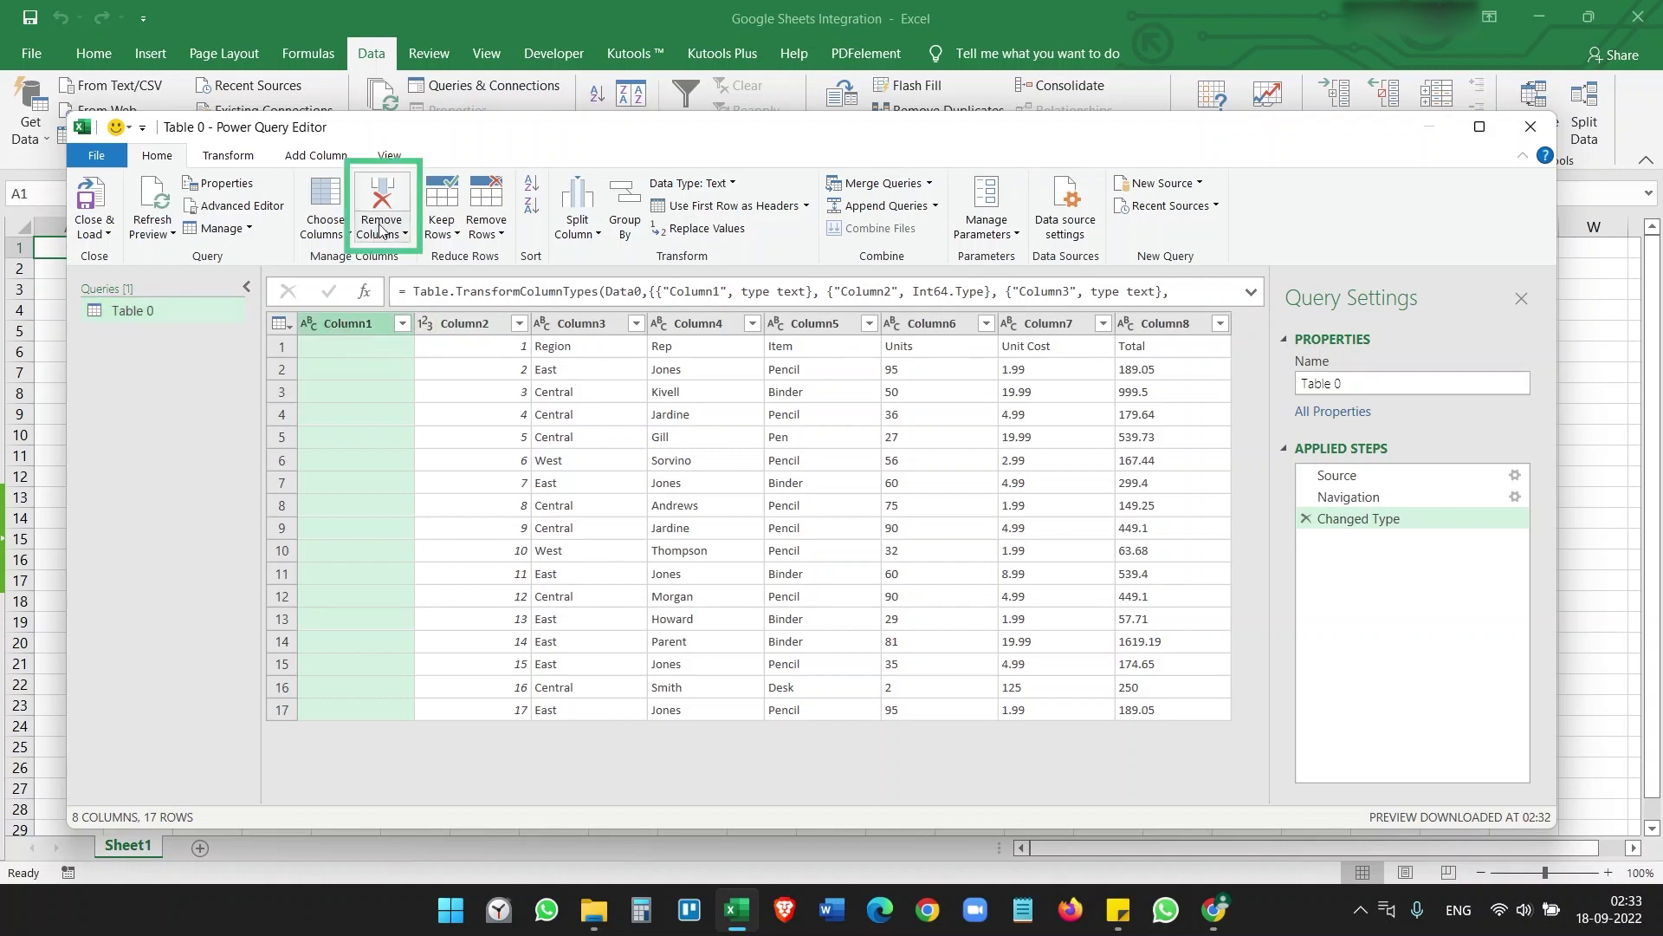
left_click(385, 199)
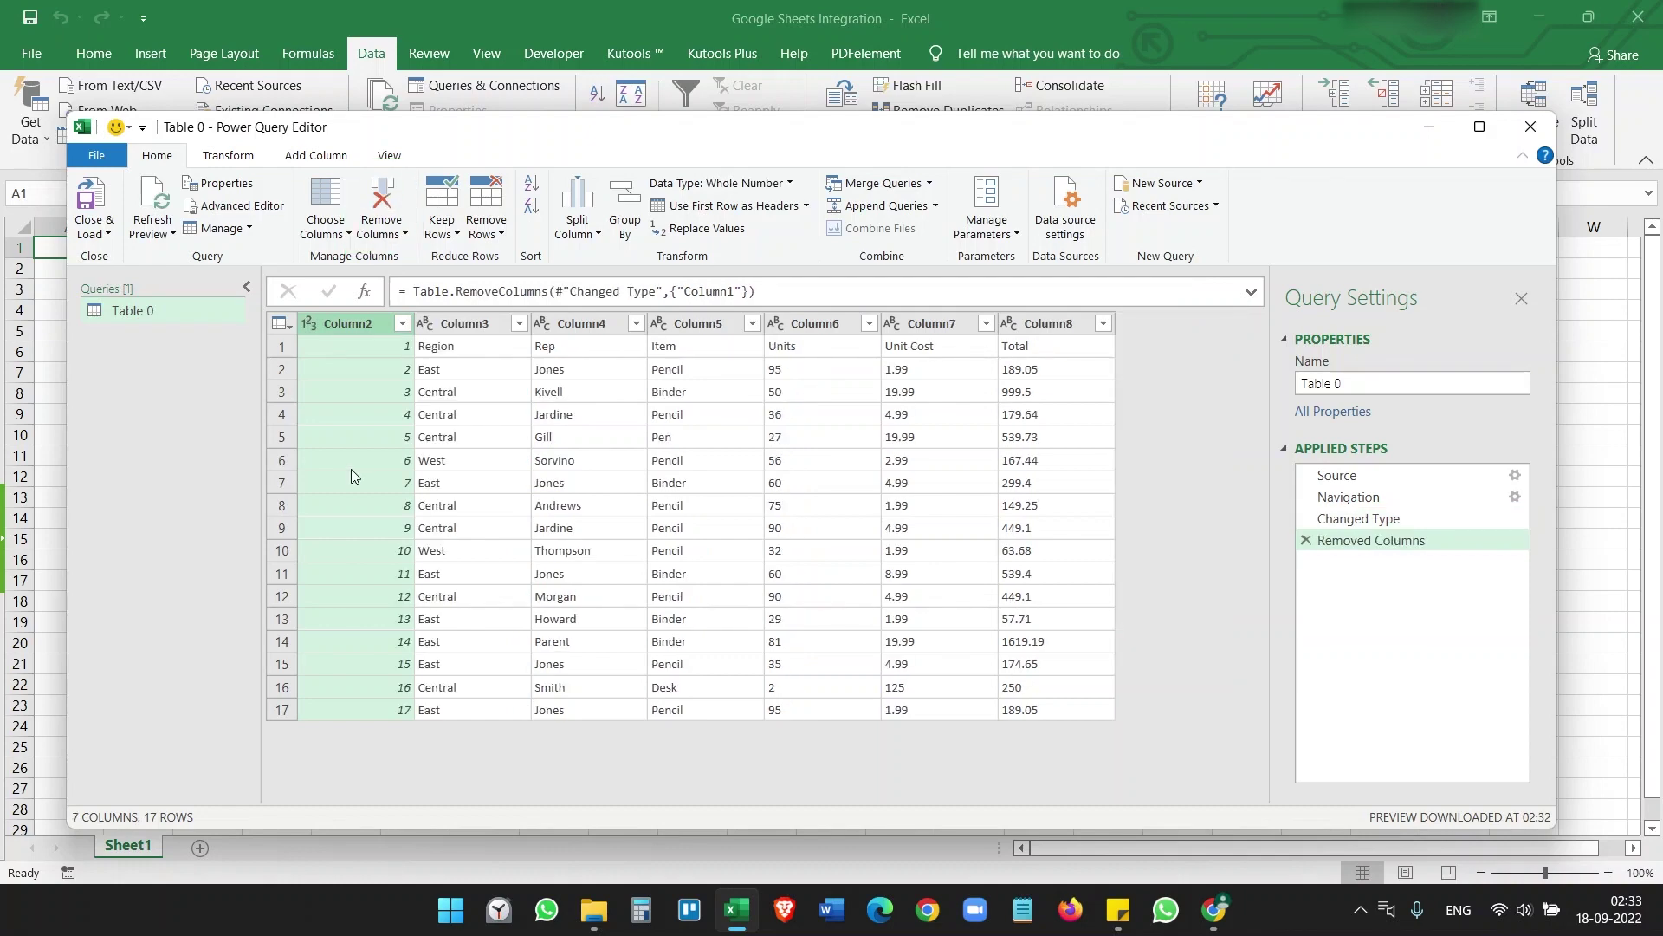
left_click(385, 198)
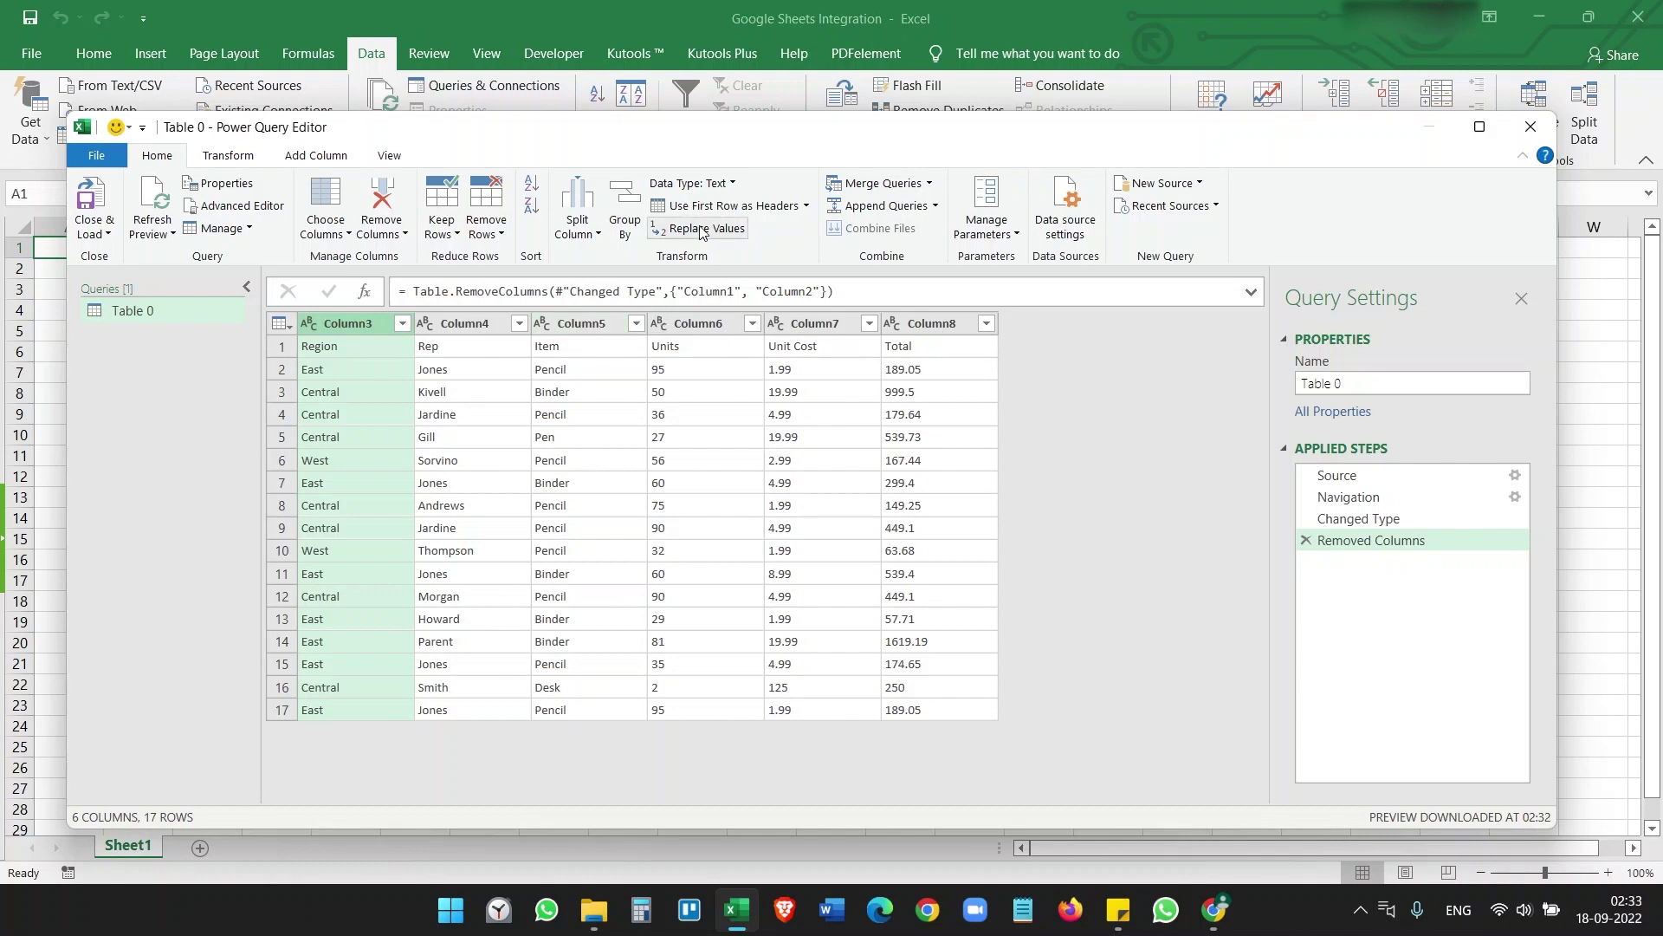
left_click(725, 207)
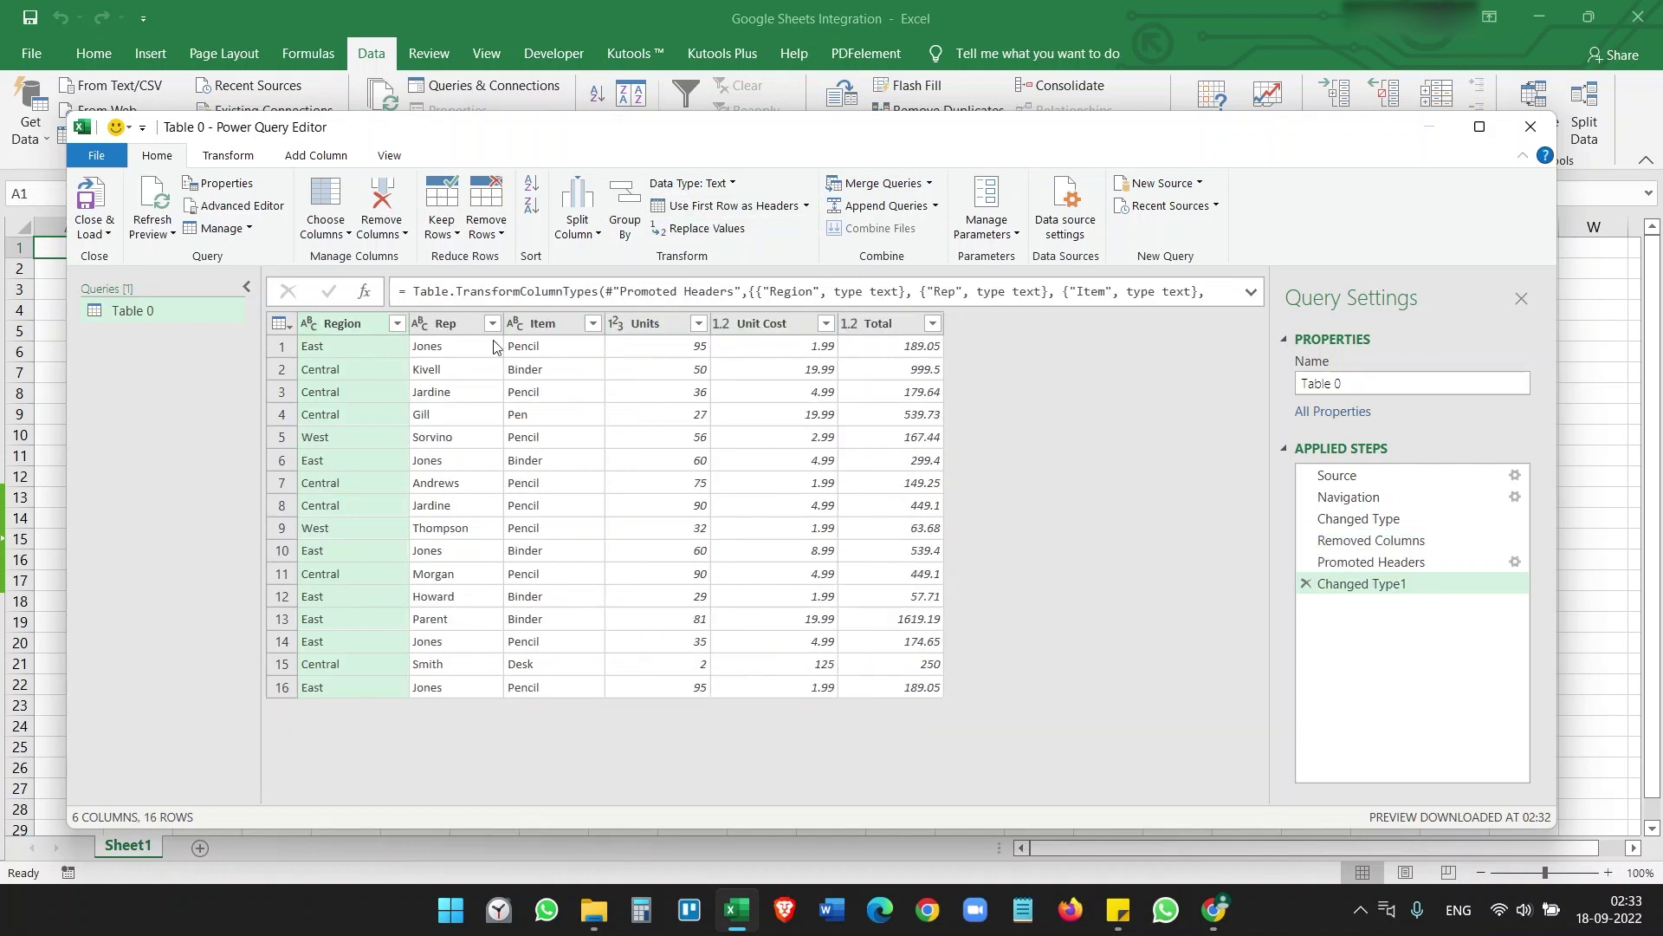
Load the cleaned table into the workbook and close the browser's publish settings.
left_click(93, 208)
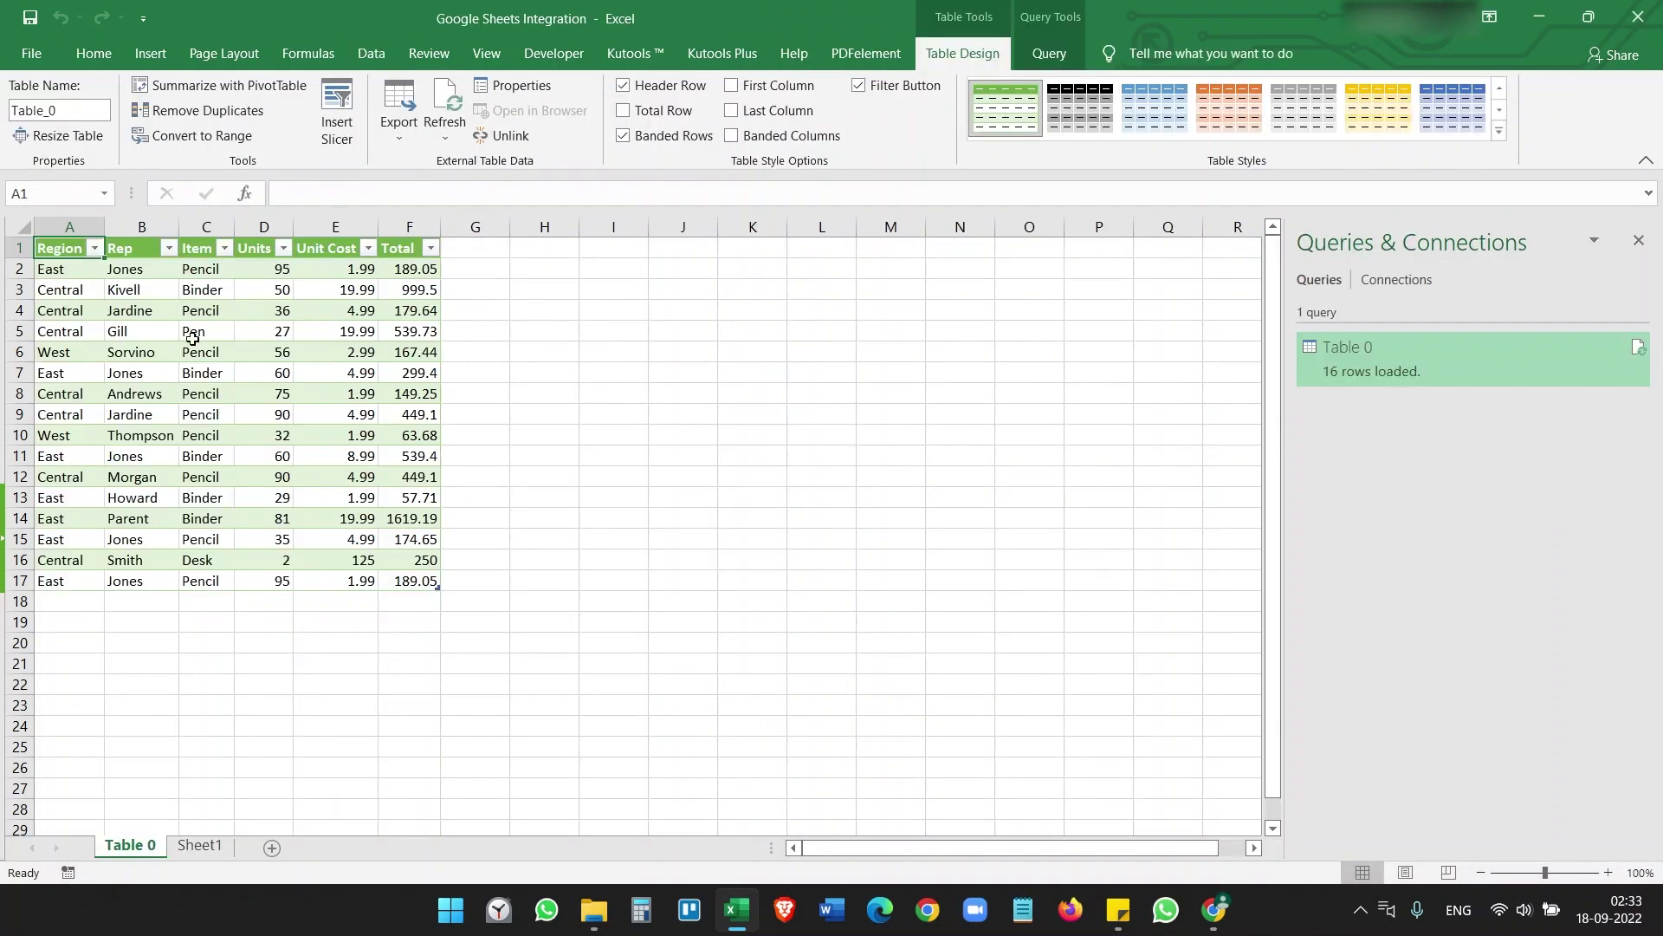
left_click_drag(528, 17, 1033, 76)
left_click(422, 429)
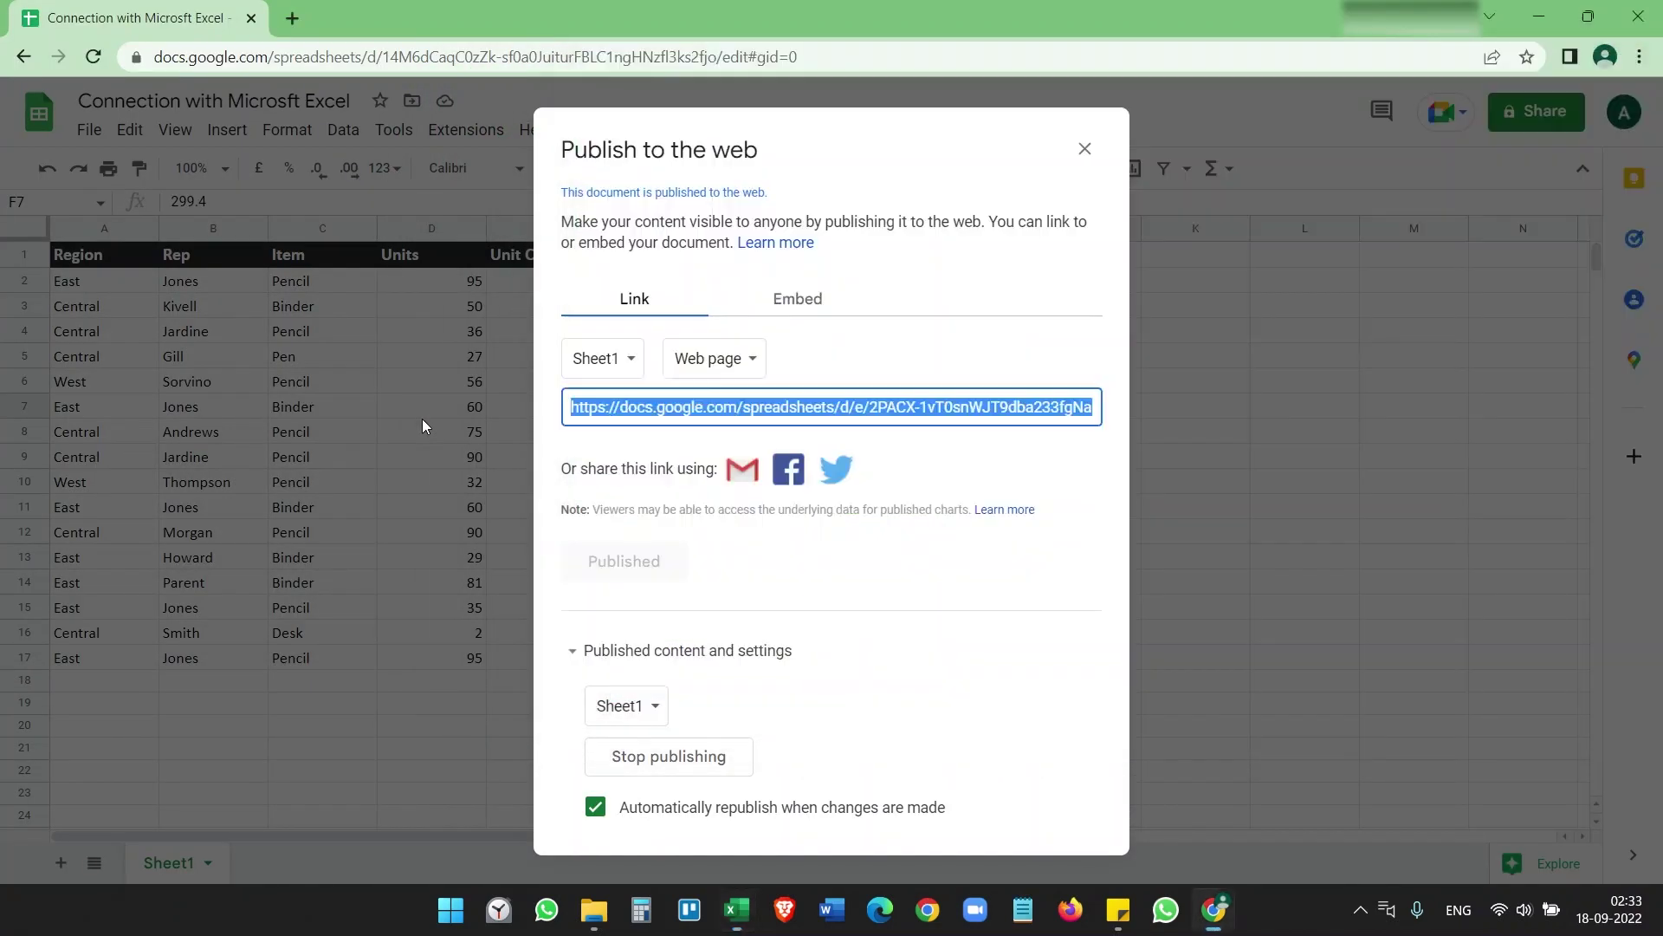
left_click(1115, 149)
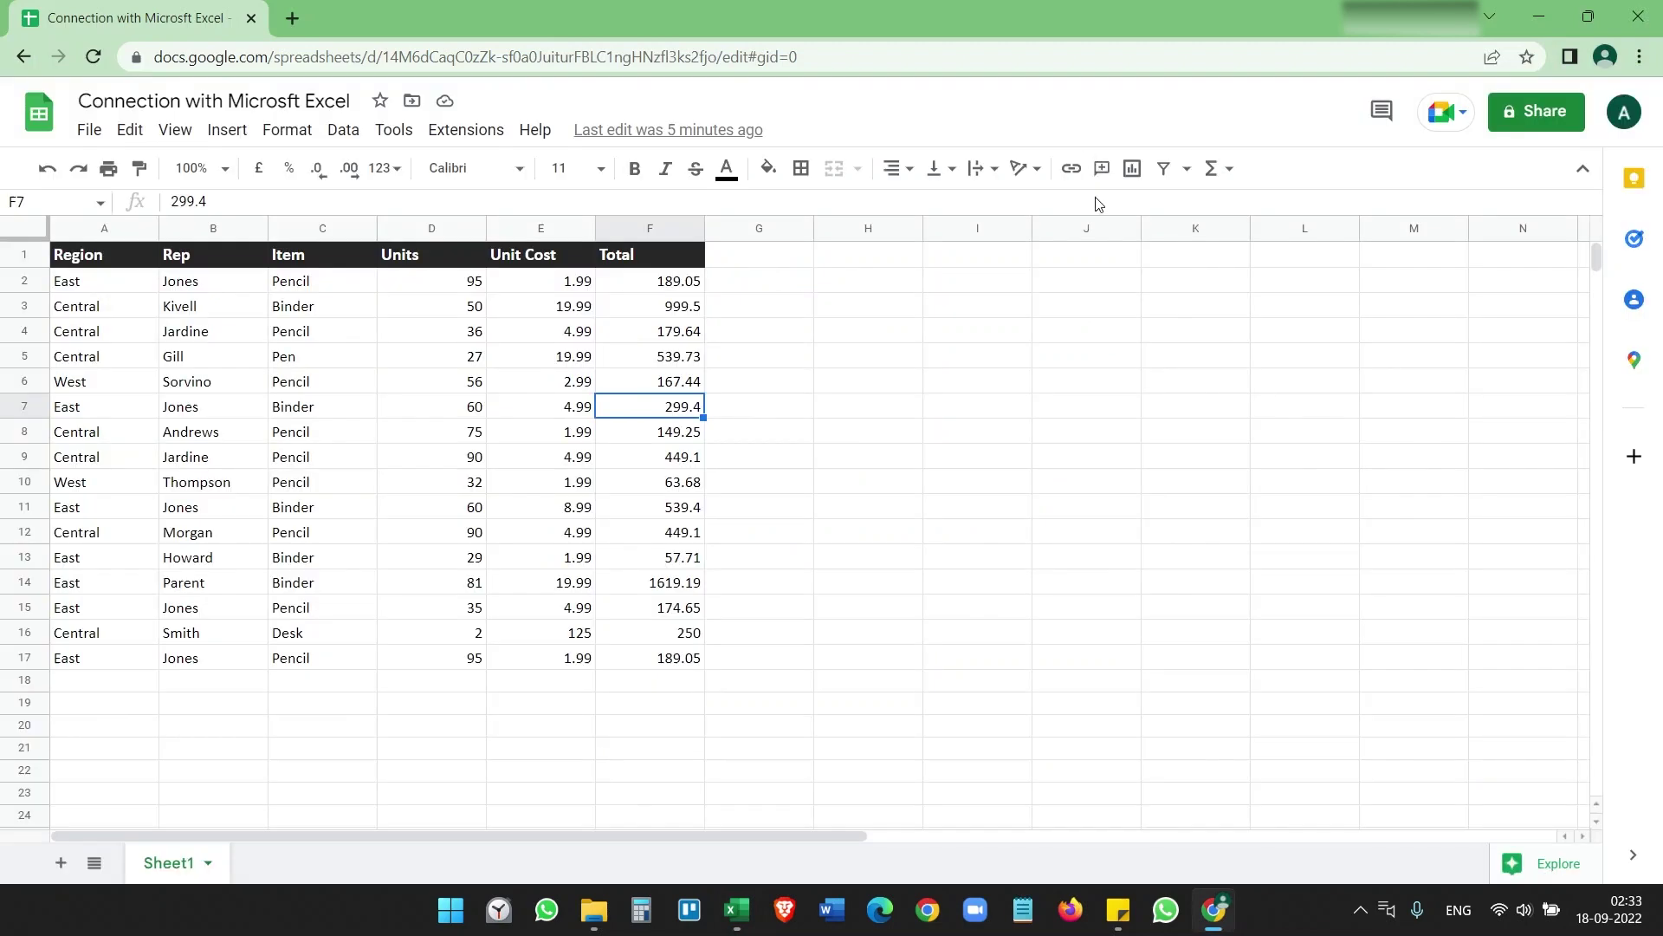
left_click(736, 909)
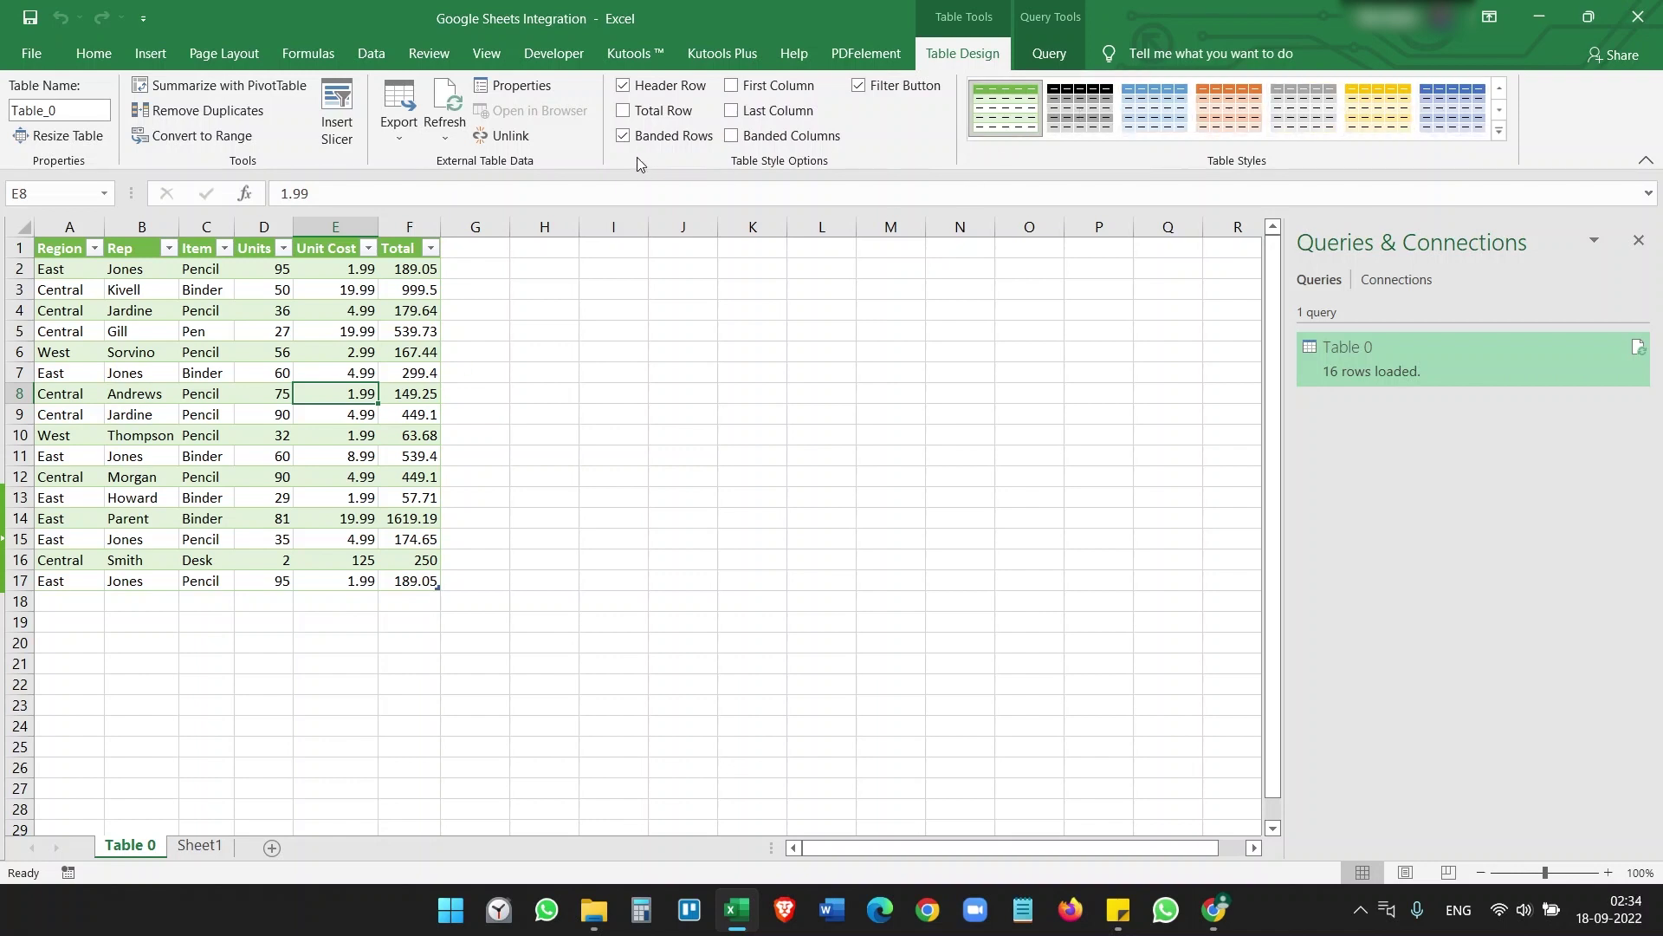
Turn off Banded Rows and the Filter Button for the loaded table.
left_click(624, 137)
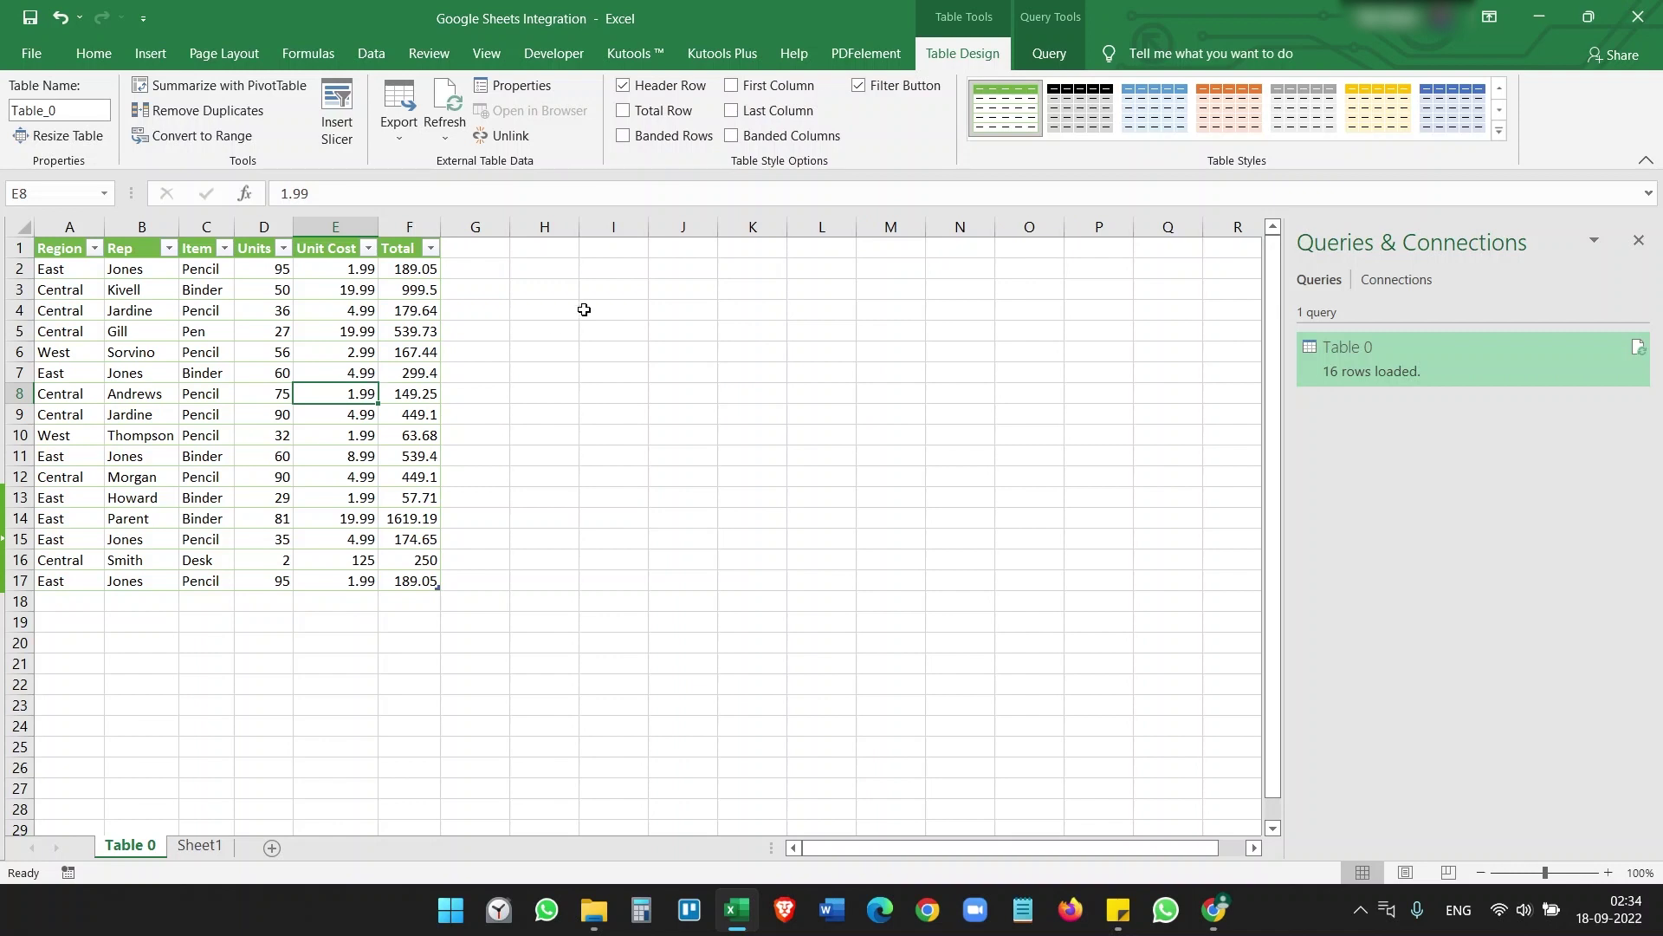
left_click(859, 87)
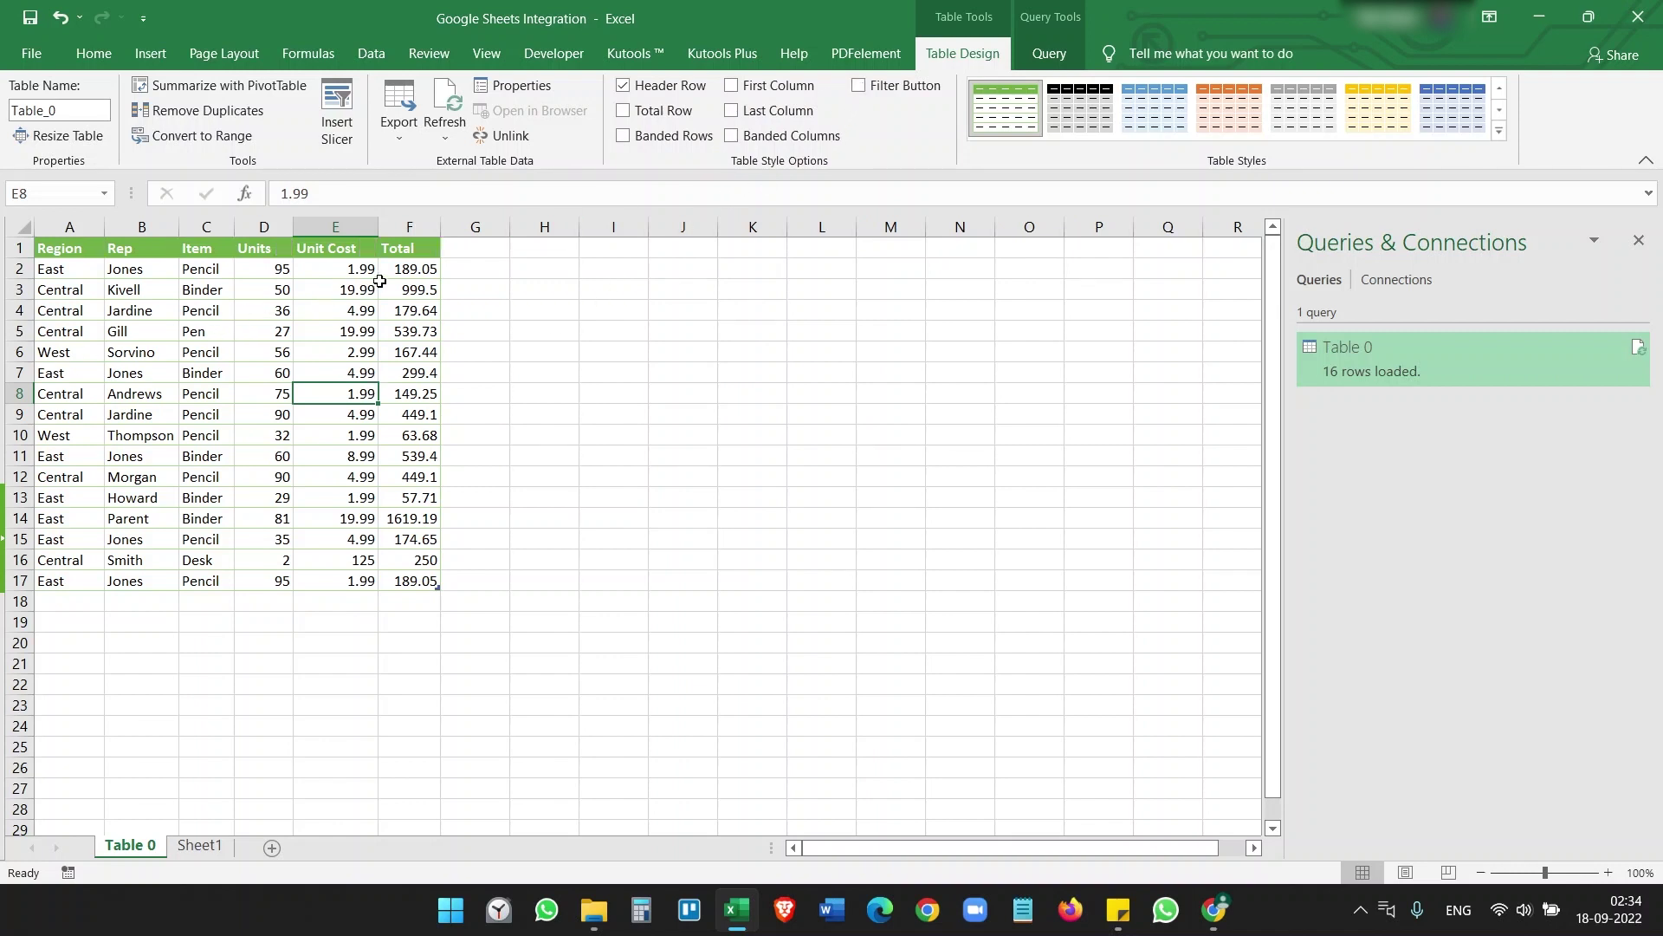
Set the Table 0 query to refresh every 5 minutes and on file open.
left_click(1032, 59)
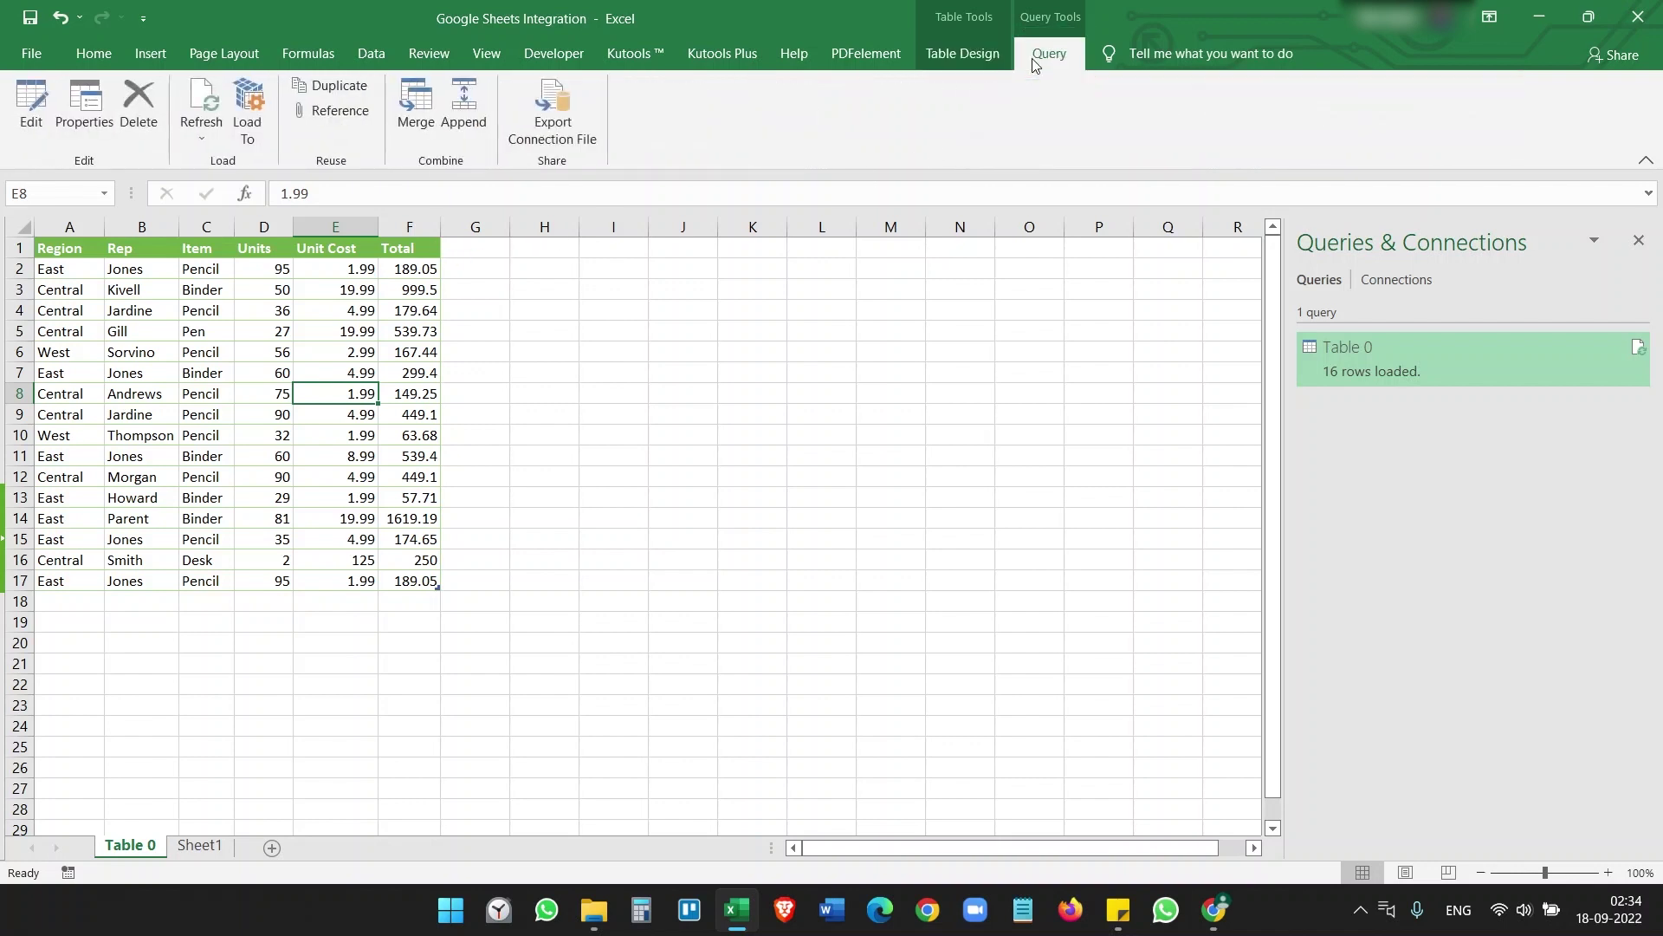
left_click(84, 110)
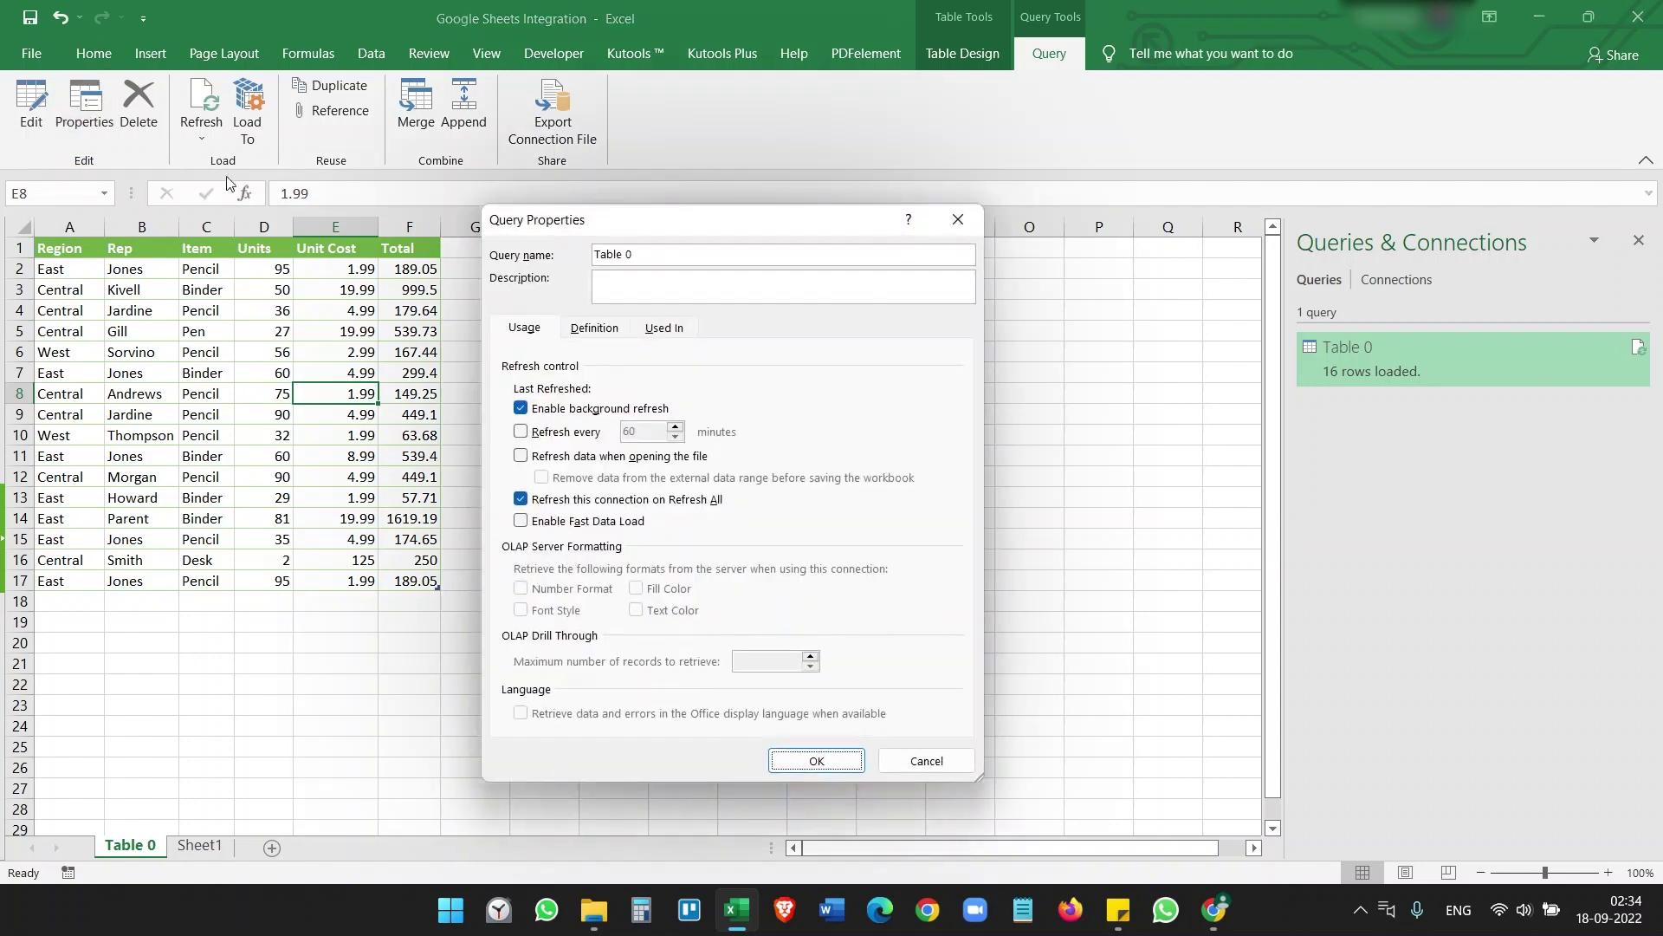
left_click(544, 356)
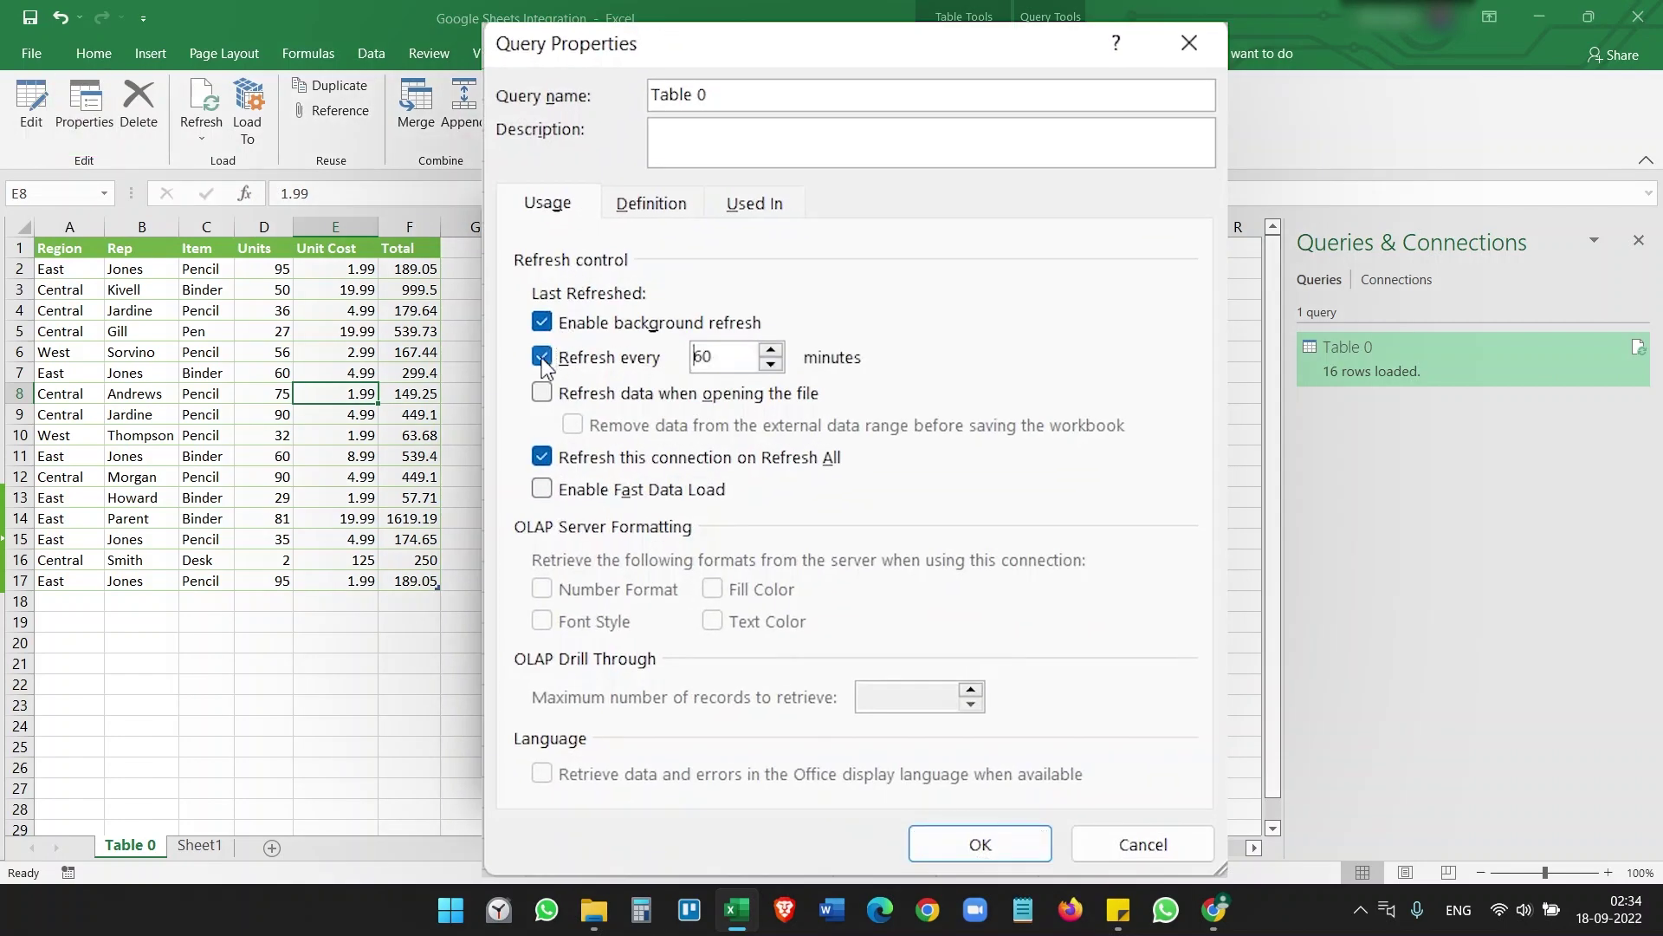
type("5")
left_click(541, 393)
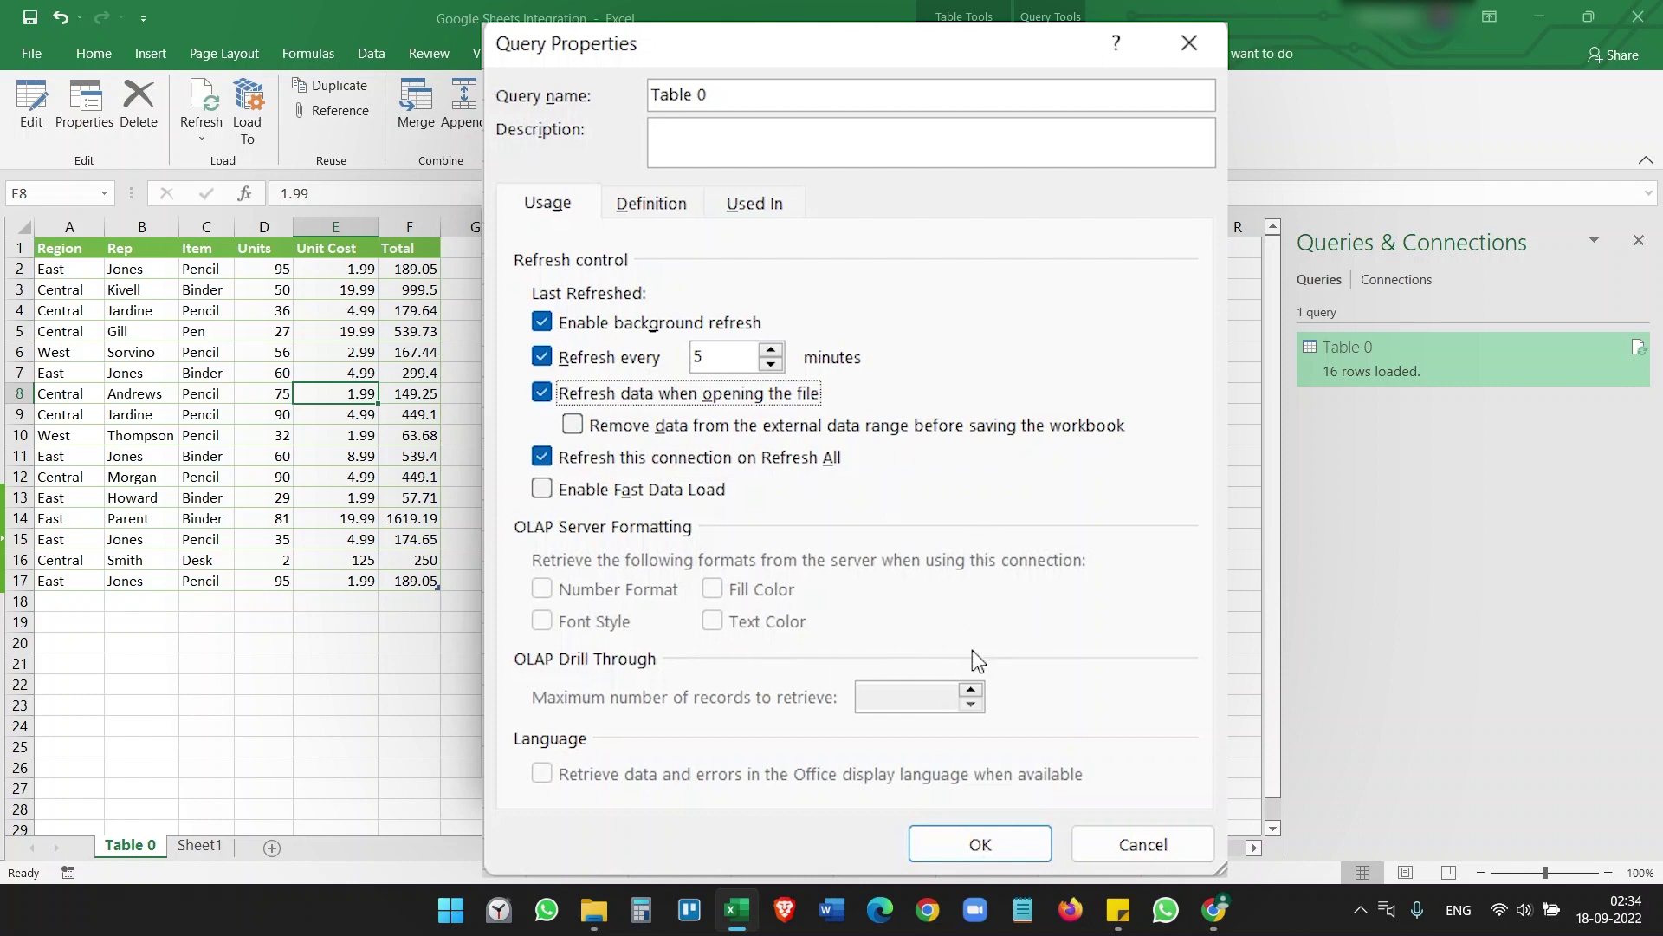
left_click(818, 763)
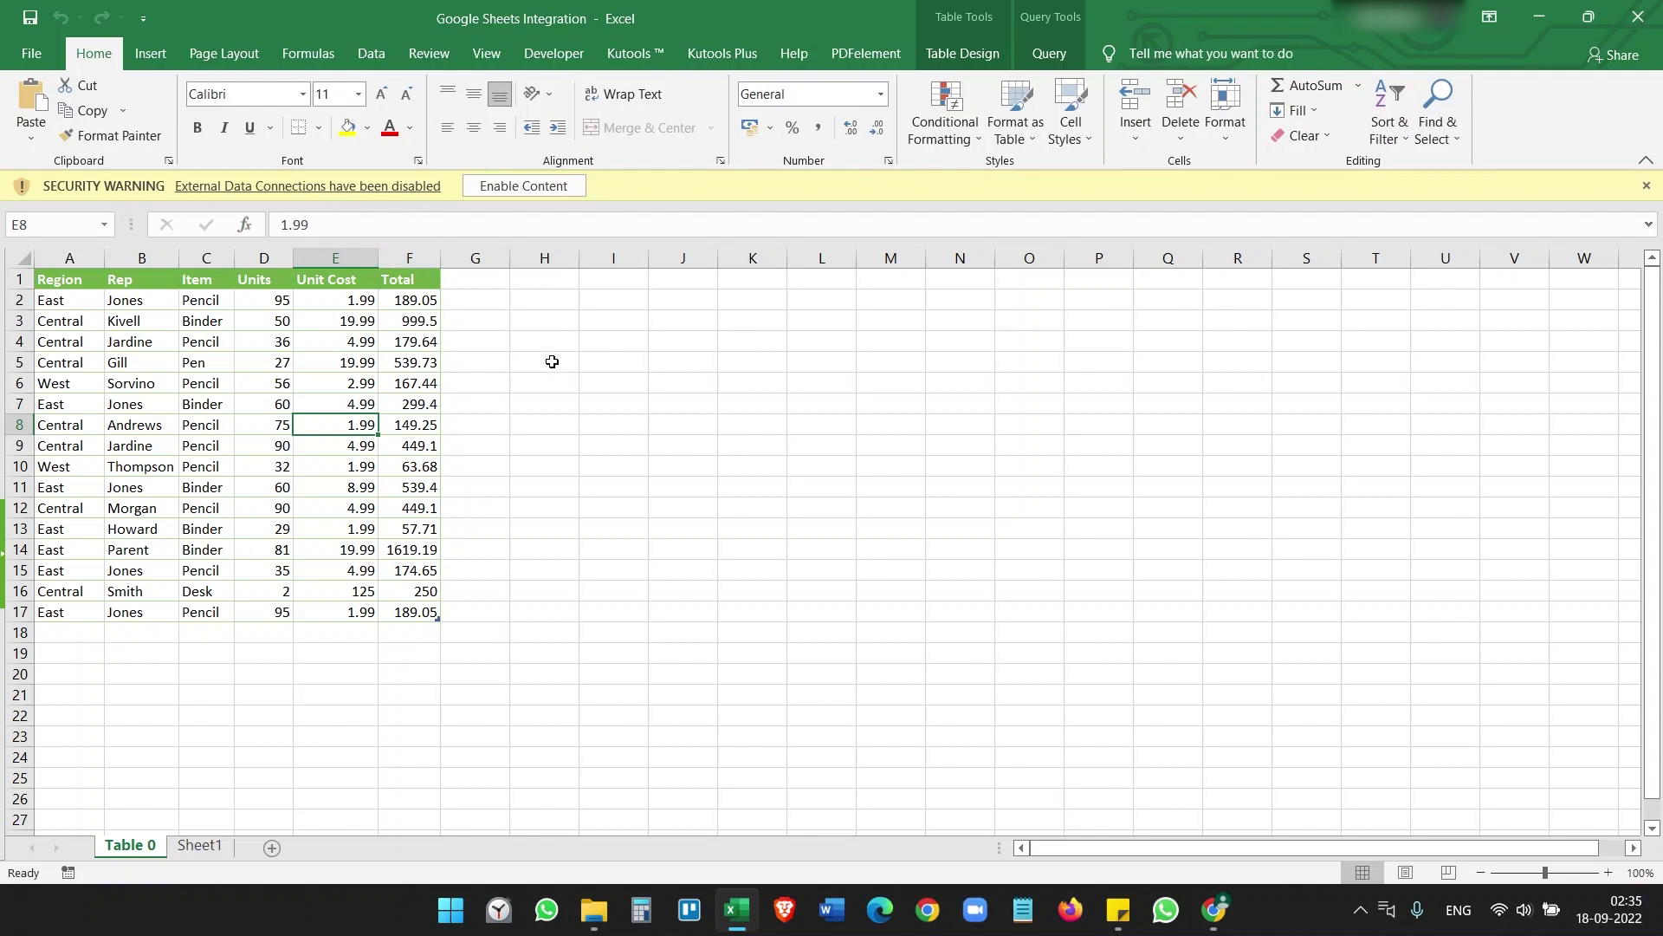
Enable the disabled external data connections from the security warning bar.
left_click(521, 186)
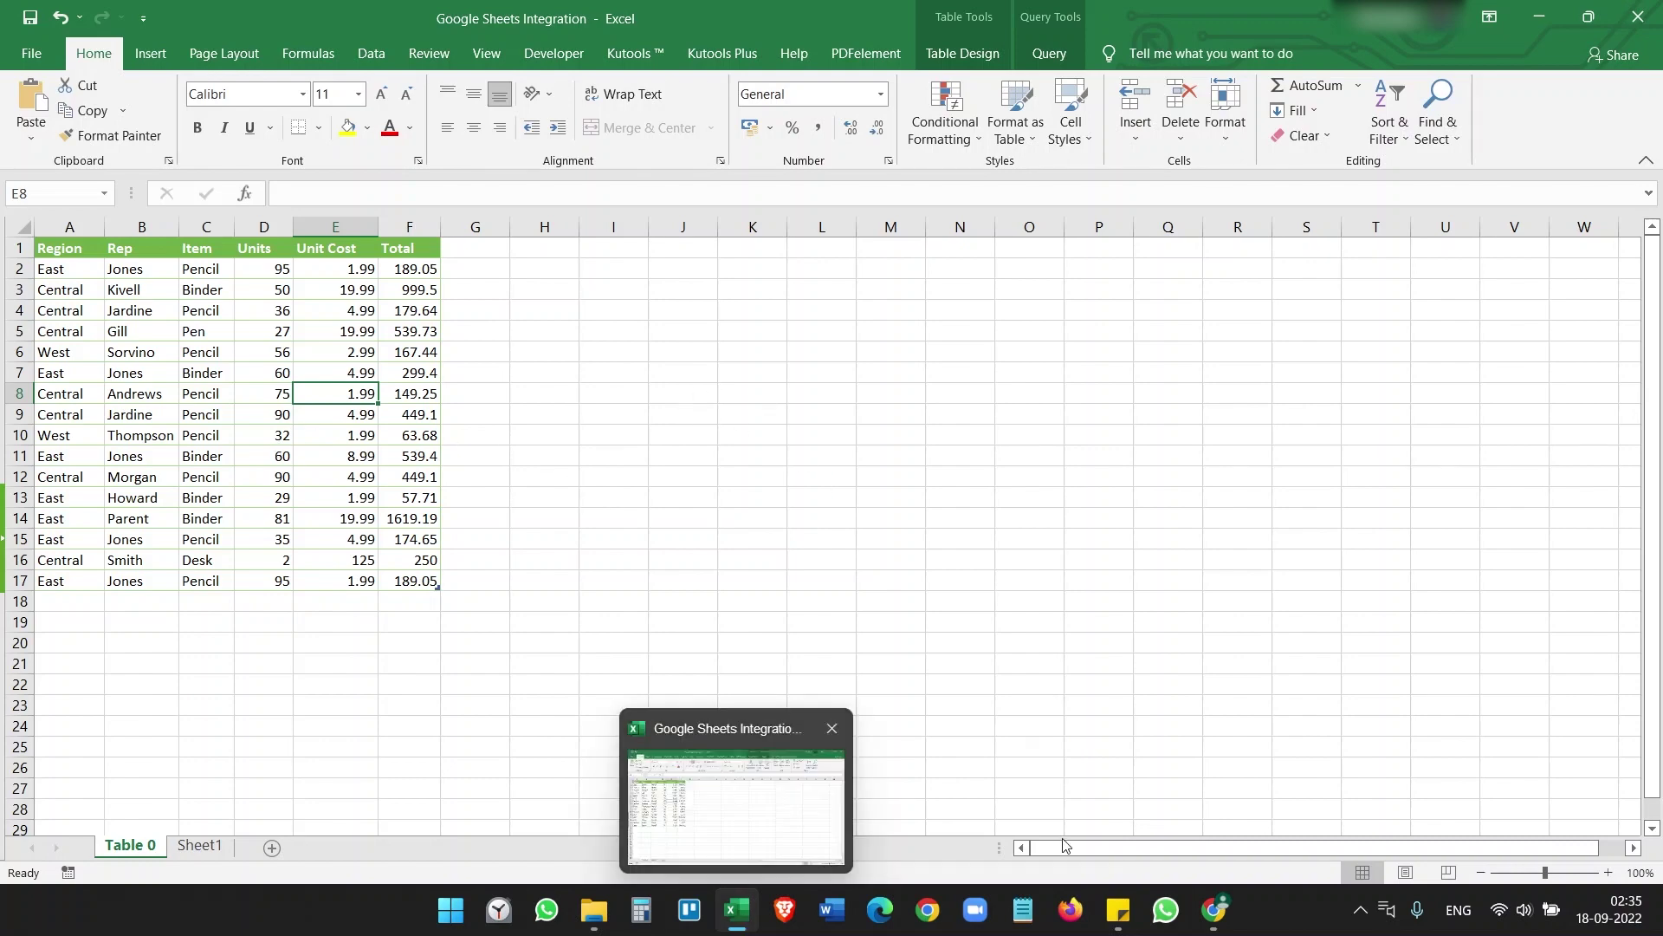
Enter row 18 as New data, Adams, Pen, 100, 5, 500 in the Google Sheet and return to Excel.
left_click(736, 908)
left_click(126, 685)
type("New data")
key("Tab")
type("Adams")
key("Tab")
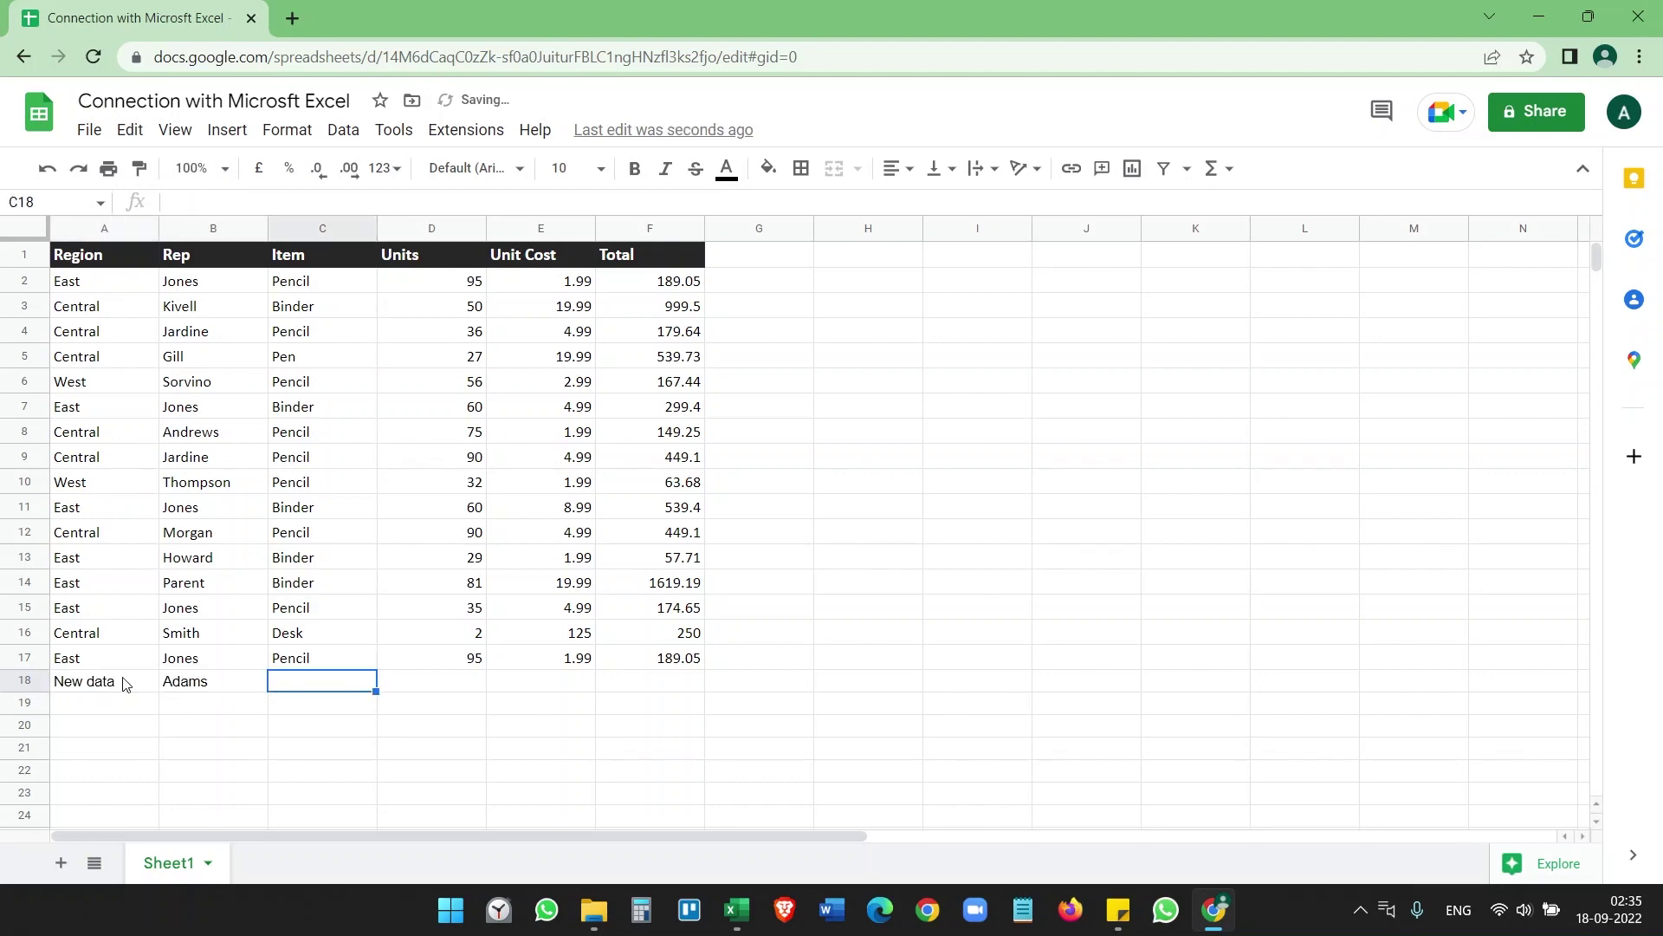
type("Pen")
key("Tab")
type("100")
key("Tab")
type("5")
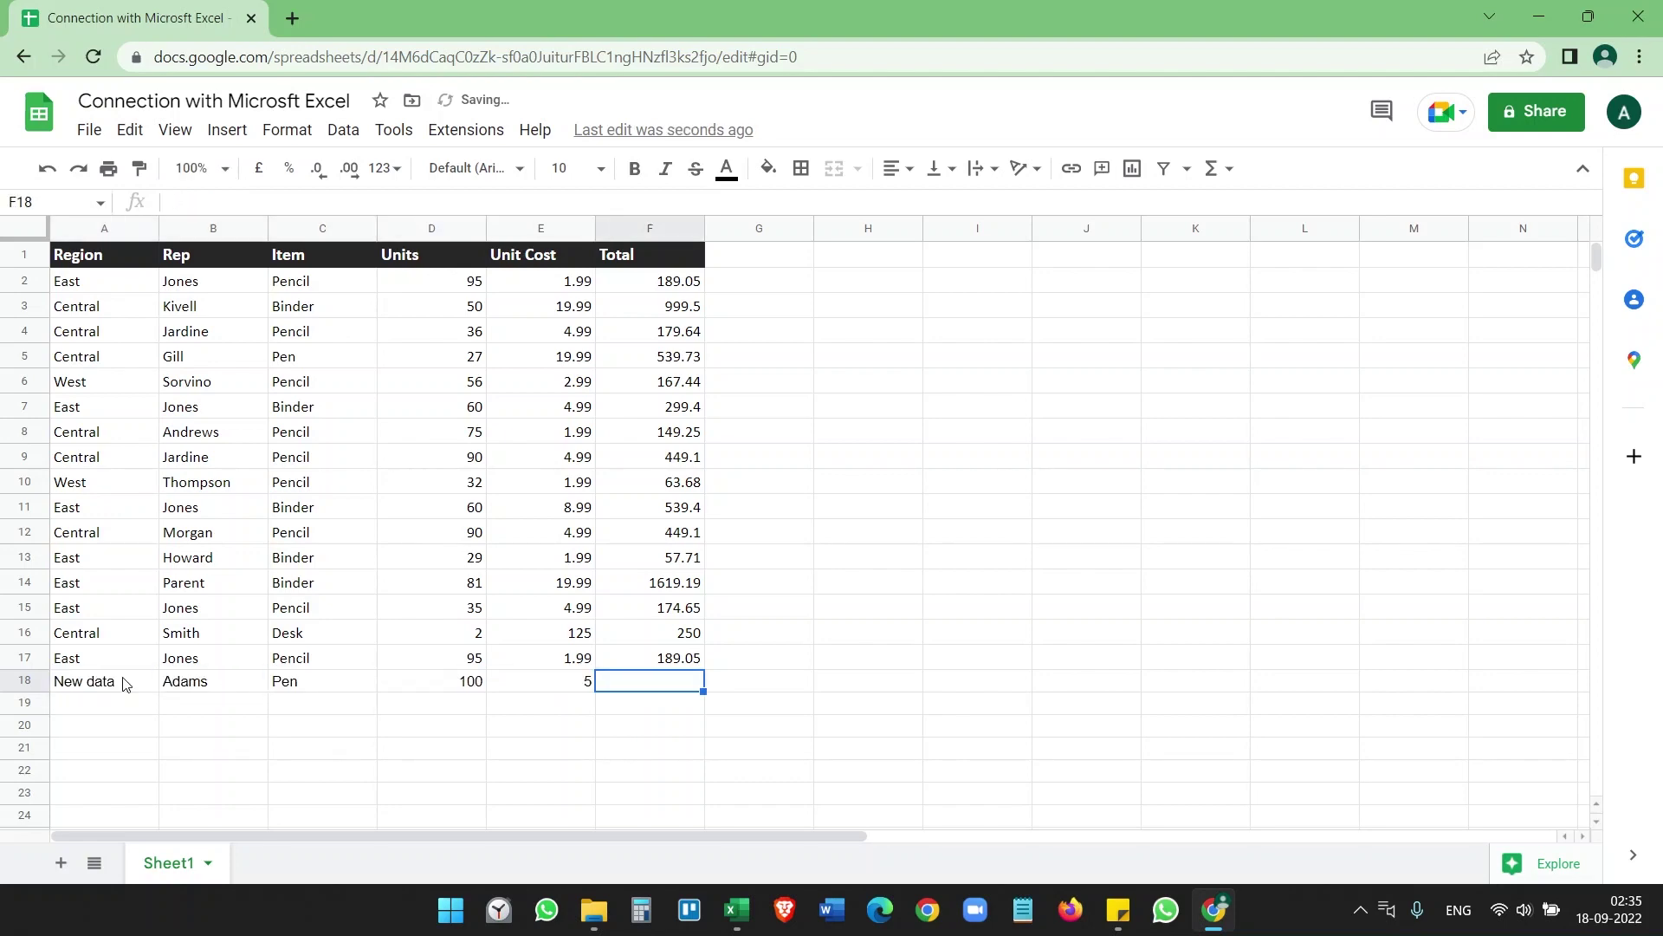
key("Tab")
type("500")
left_click(875, 583)
key("alt+Tab")
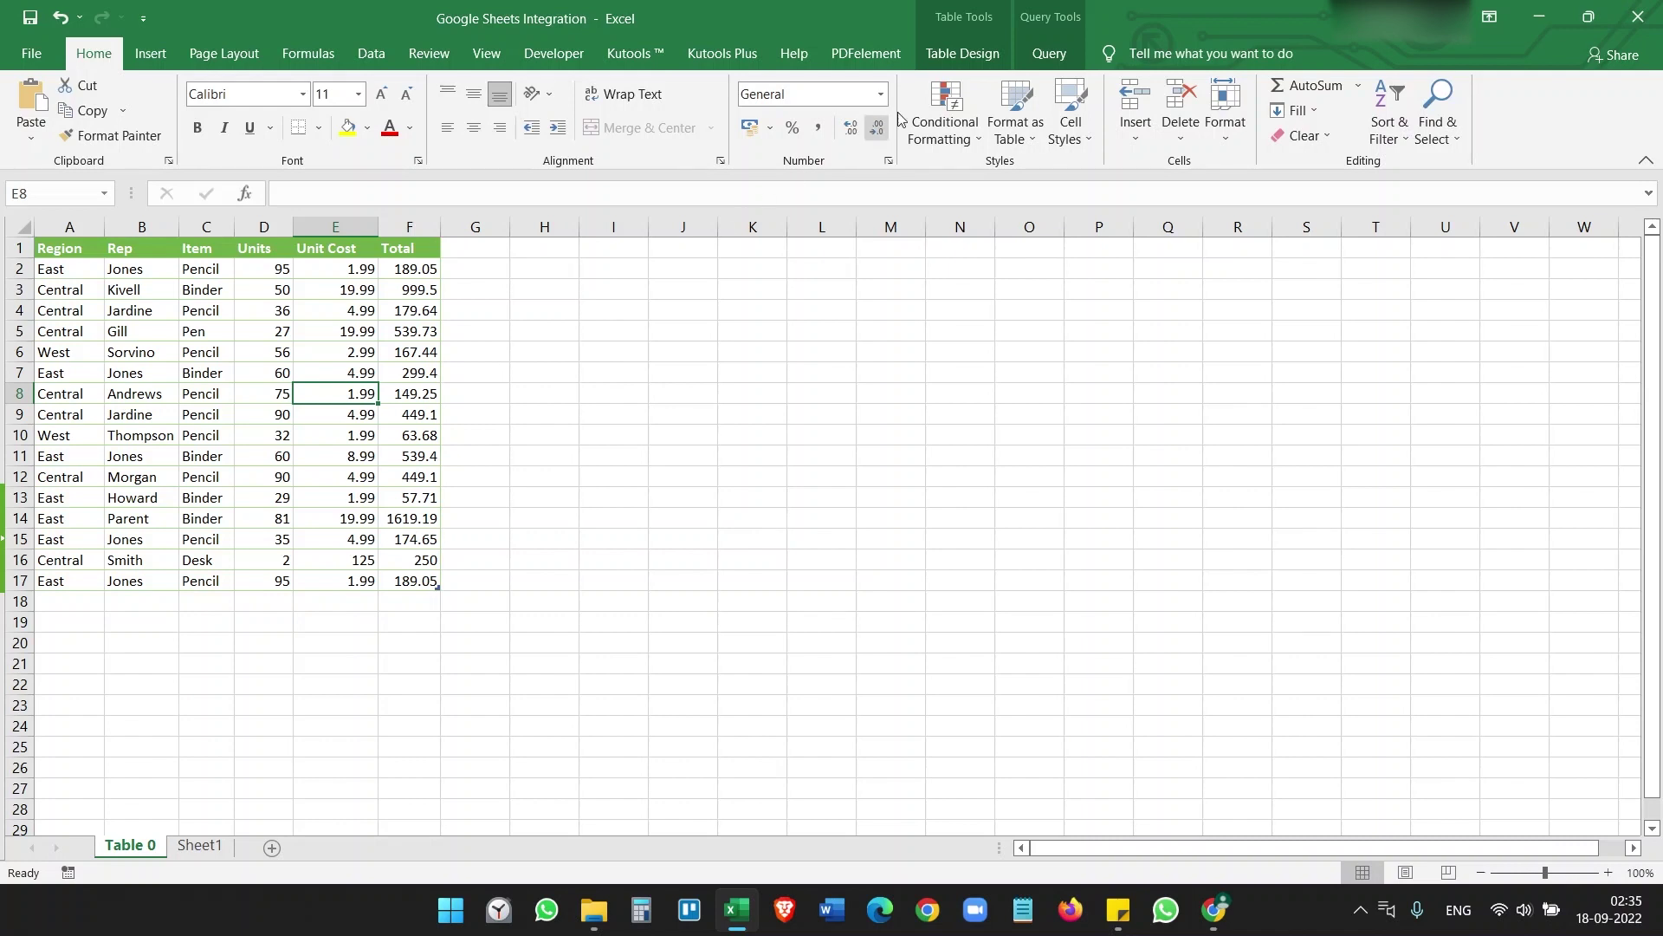
Refresh the Table 0 query so the New data / Adams row 18 appears.
left_click(1049, 53)
left_click(198, 101)
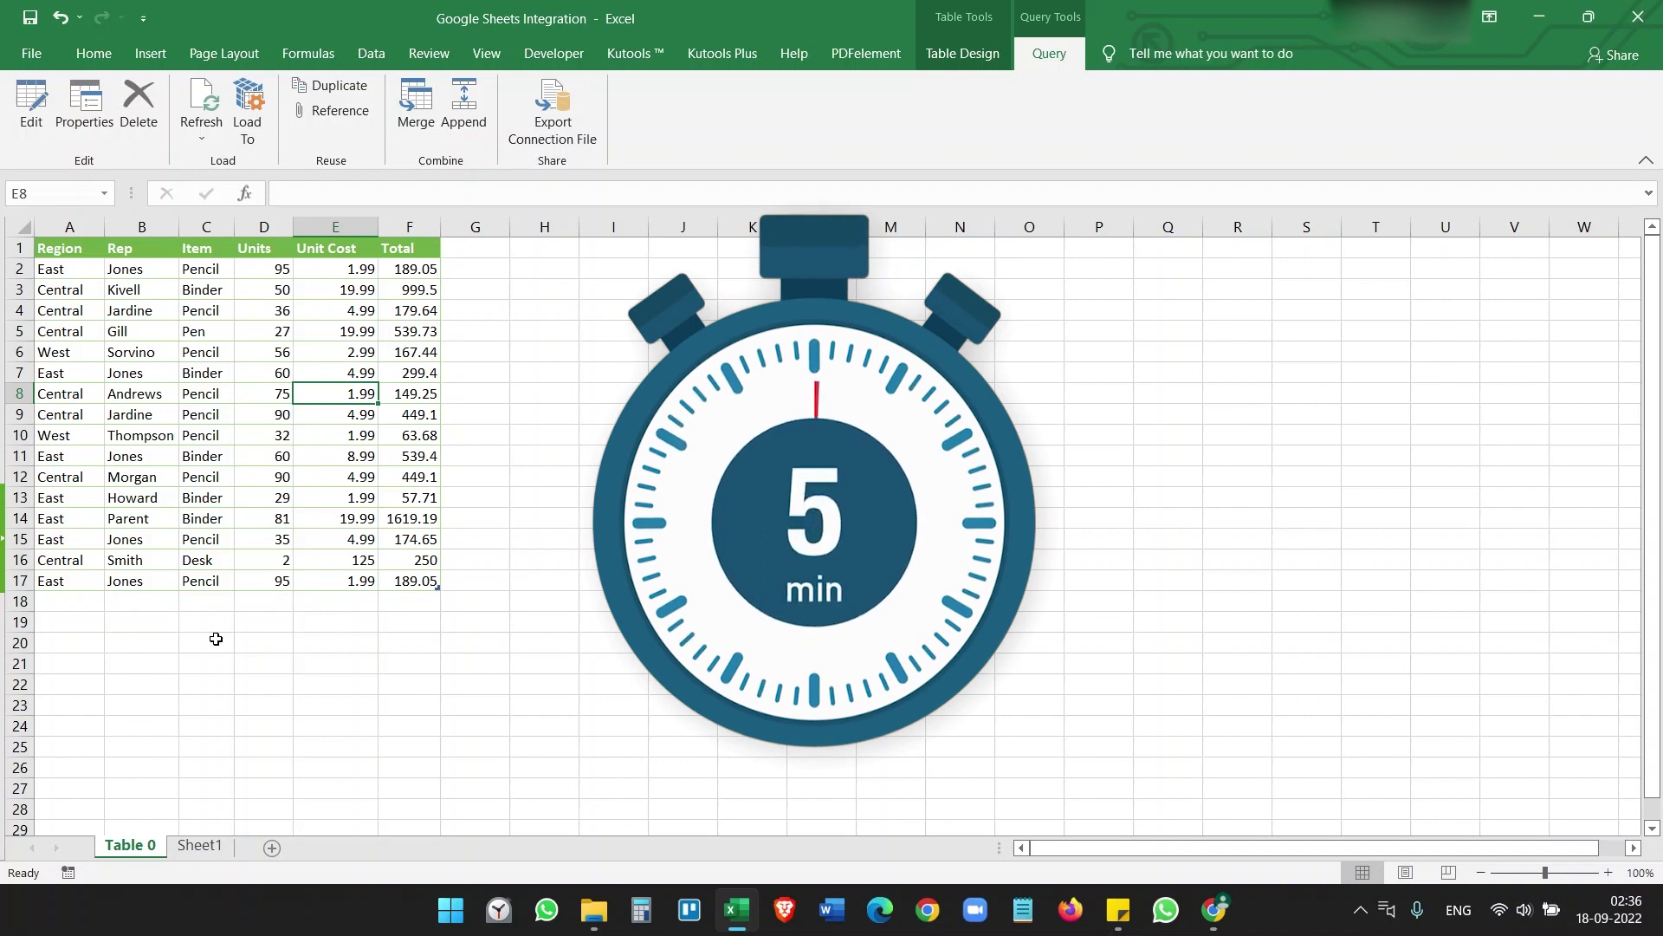
left_click(201, 139)
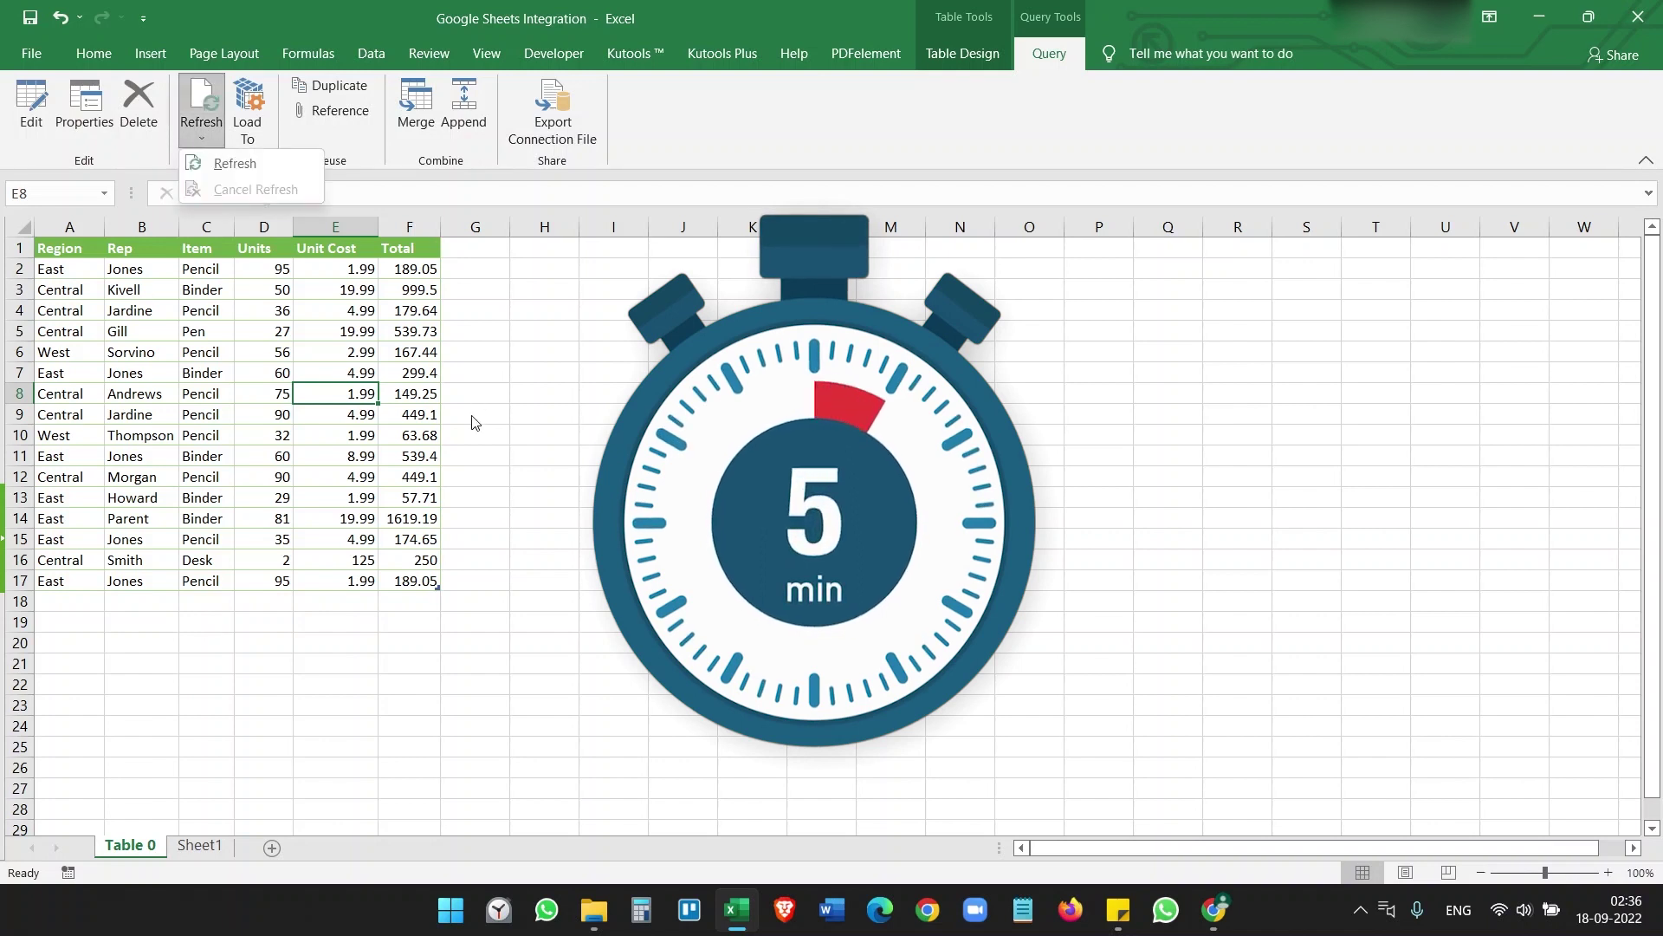
left_click(500, 407)
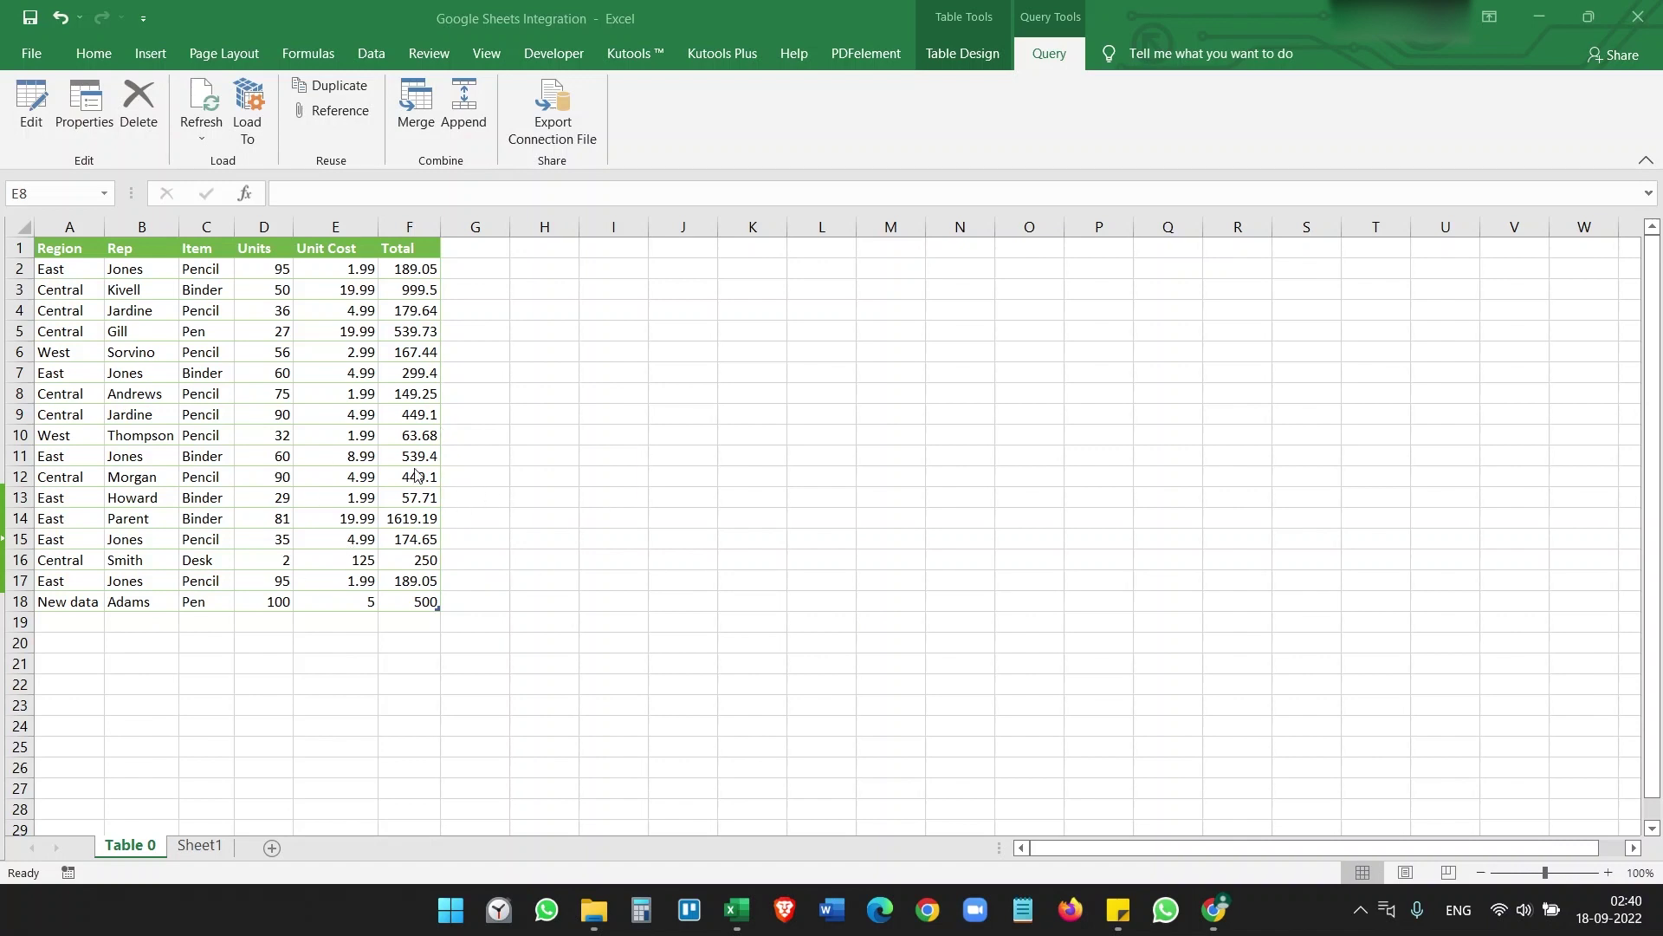
left_click(84, 104)
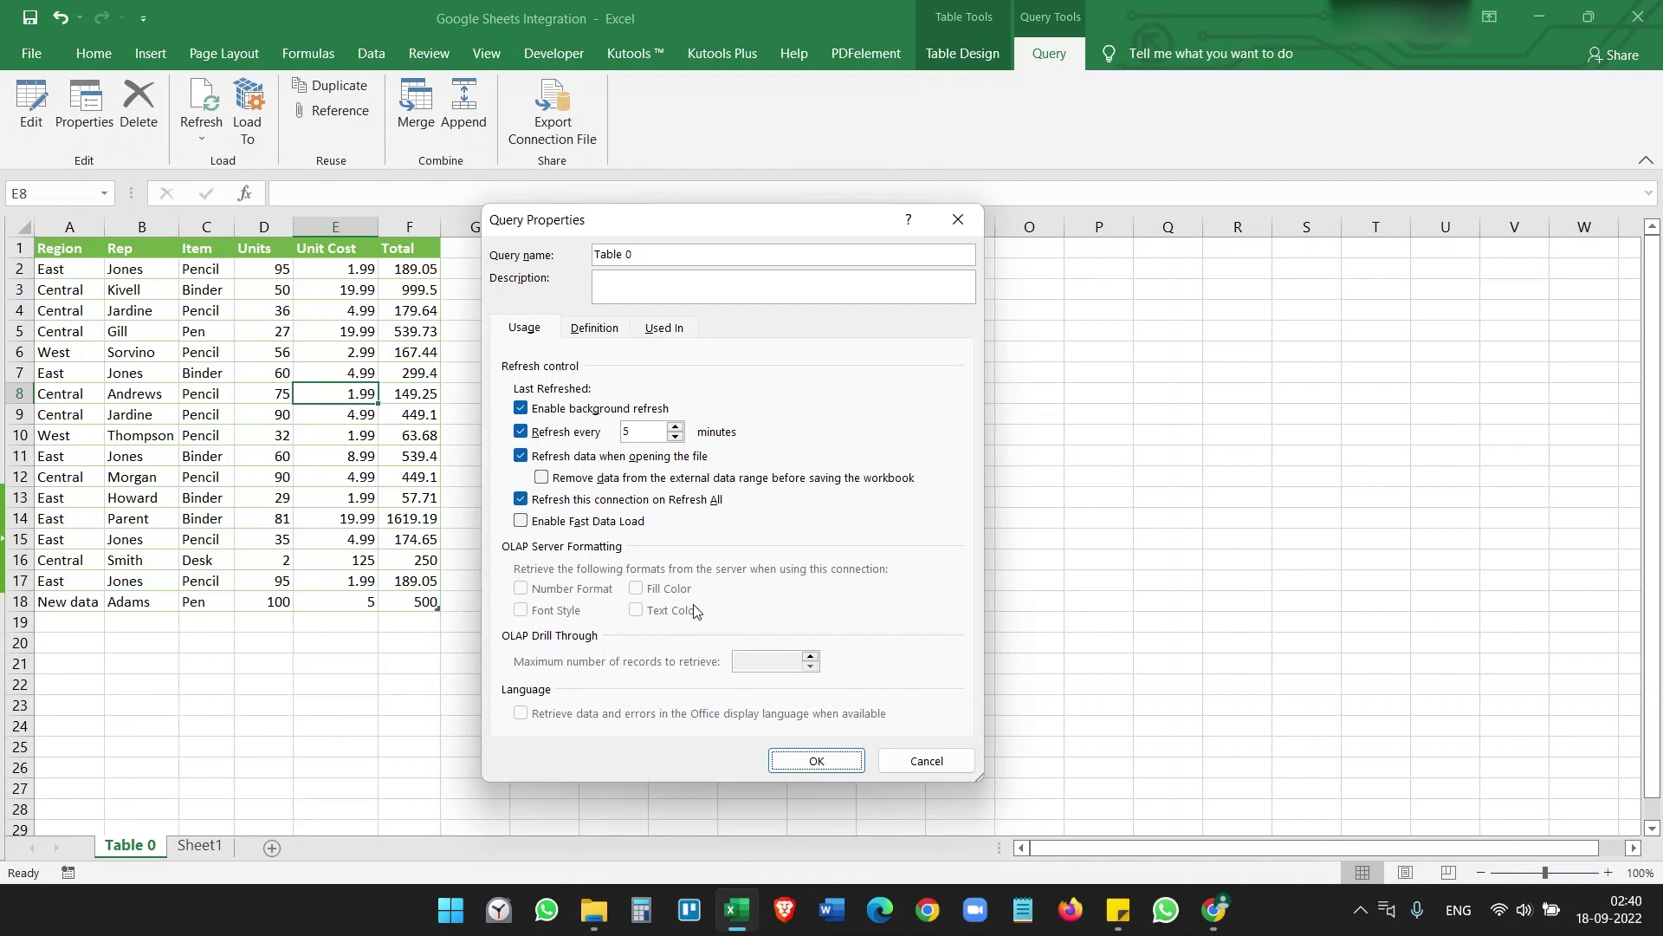
left_click(926, 760)
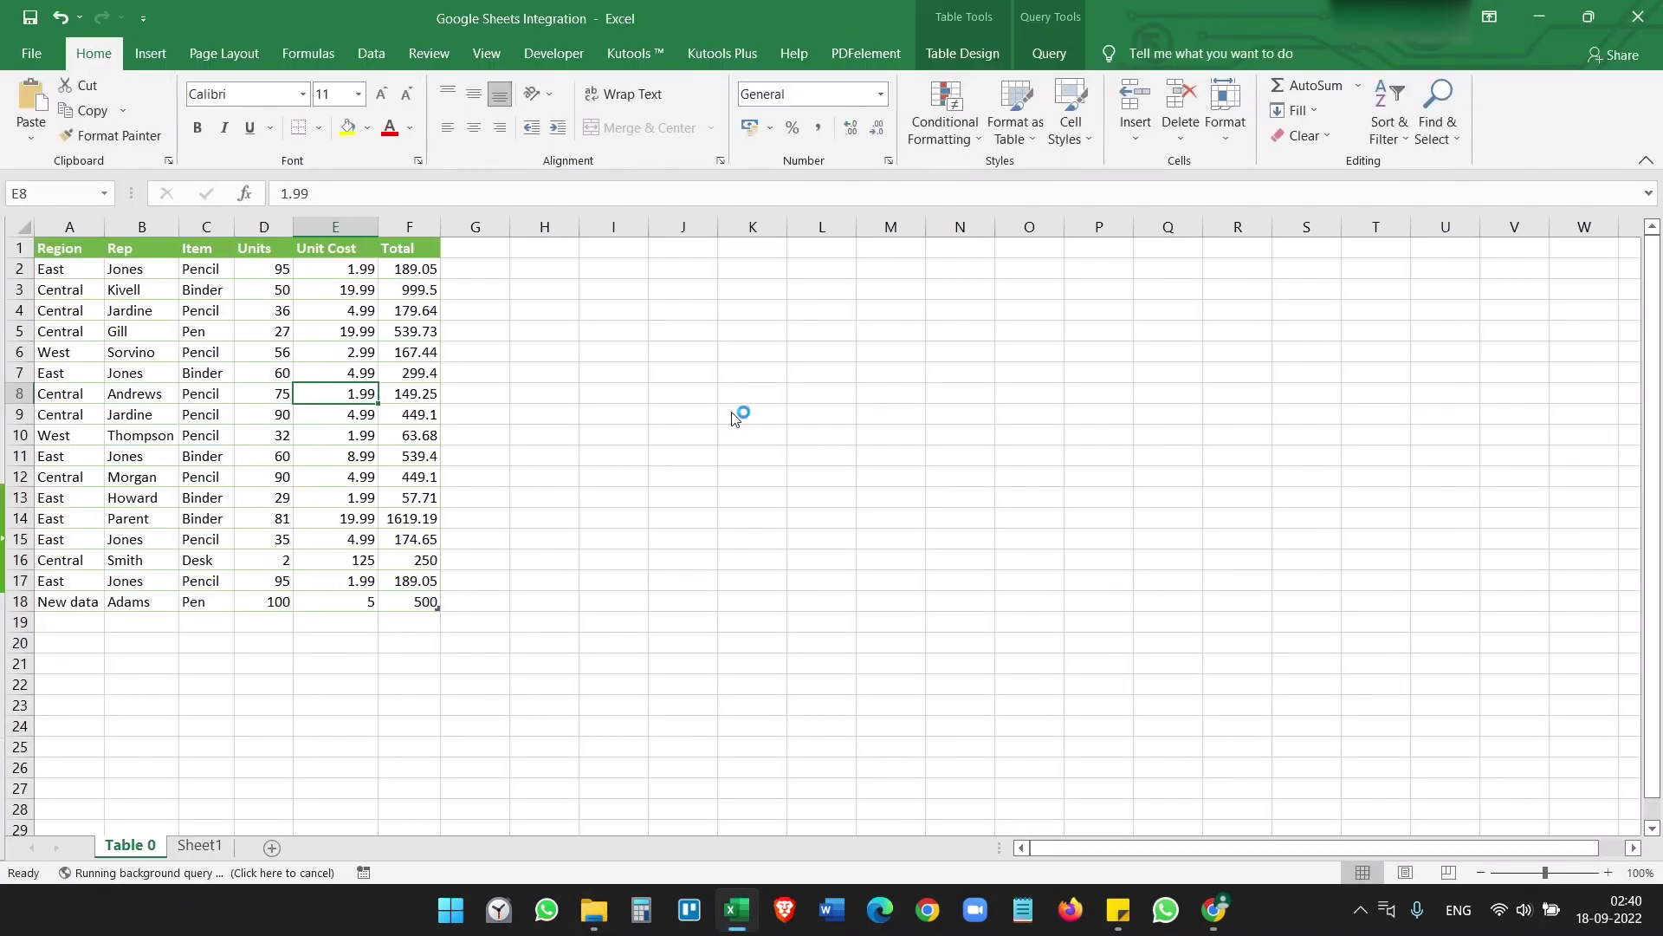
left_click(117, 873)
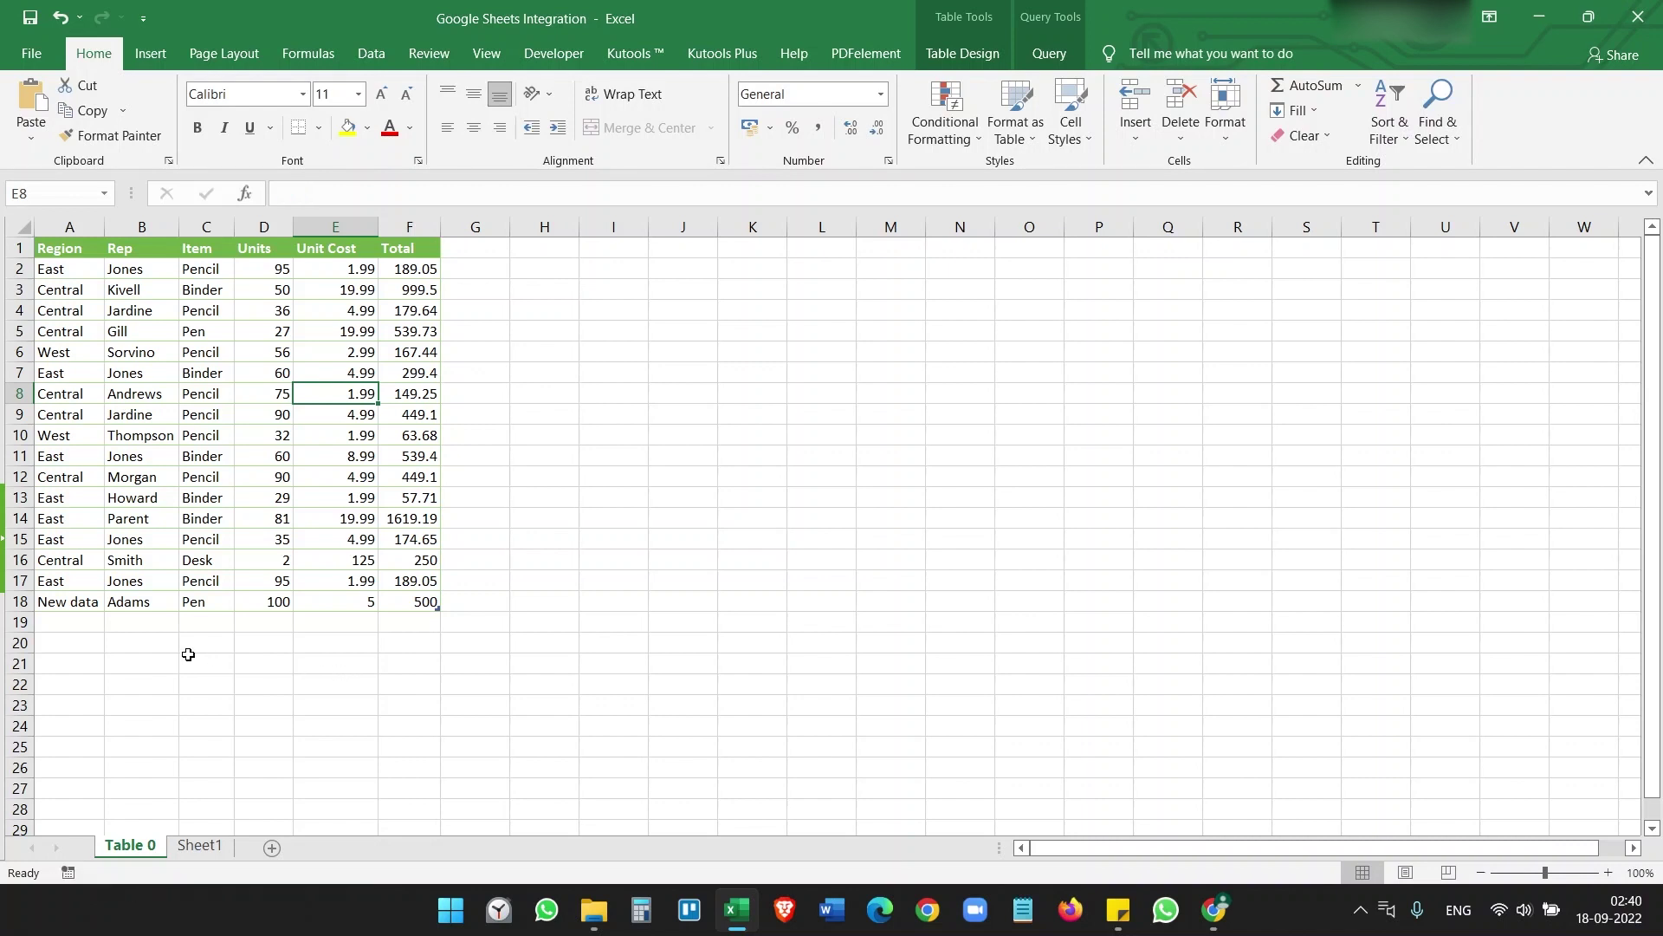